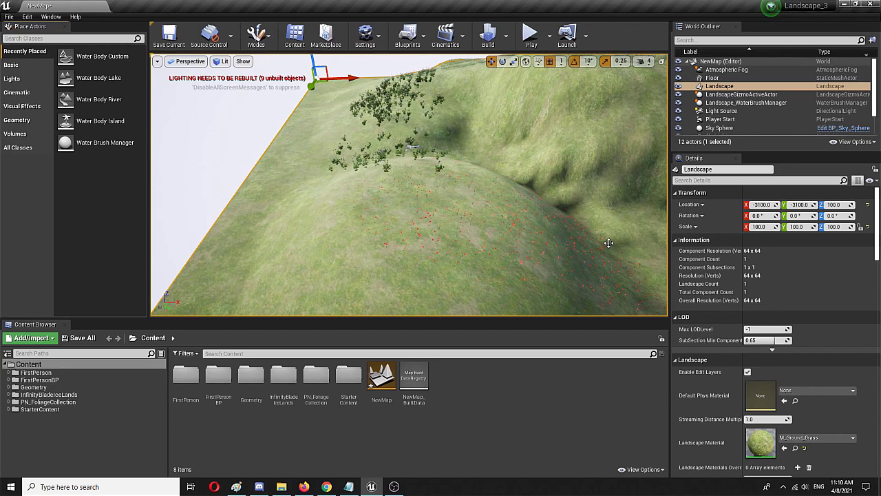
pyautogui.moveTo(442, 237)
pyautogui.mouseDown(button='right')
pyautogui.moveTo(537, 200)
pyautogui.moveTo(532, 184)
pyautogui.moveTo(441, 212)
pyautogui.moveTo(444, 235)
pyautogui.mouseUp(button='right')
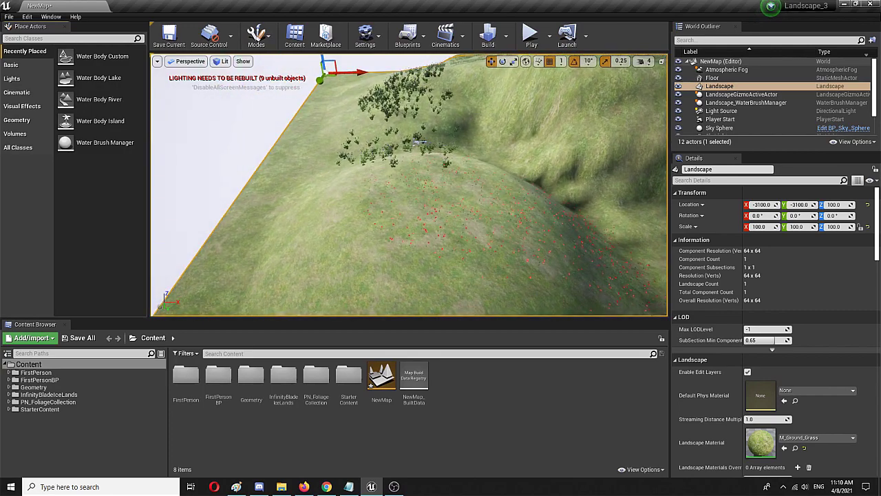
pyautogui.moveTo(486, 231); pyautogui.dragTo(442, 238, button='right')
pyautogui.click(260, 36)
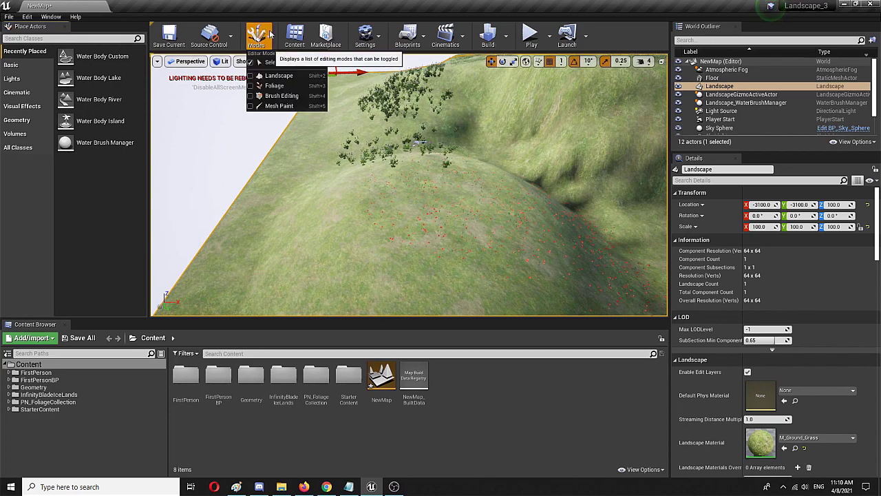
pyautogui.click(417, 162)
pyautogui.moveTo(418, 163)
pyautogui.mouseDown(button='right')
pyautogui.moveTo(417, 121)
pyautogui.moveTo(416, 147)
pyautogui.moveTo(428, 162)
pyautogui.moveTo(415, 148)
pyautogui.moveTo(418, 160)
pyautogui.moveTo(435, 117)
pyautogui.moveTo(418, 163)
pyautogui.mouseUp(button='right')
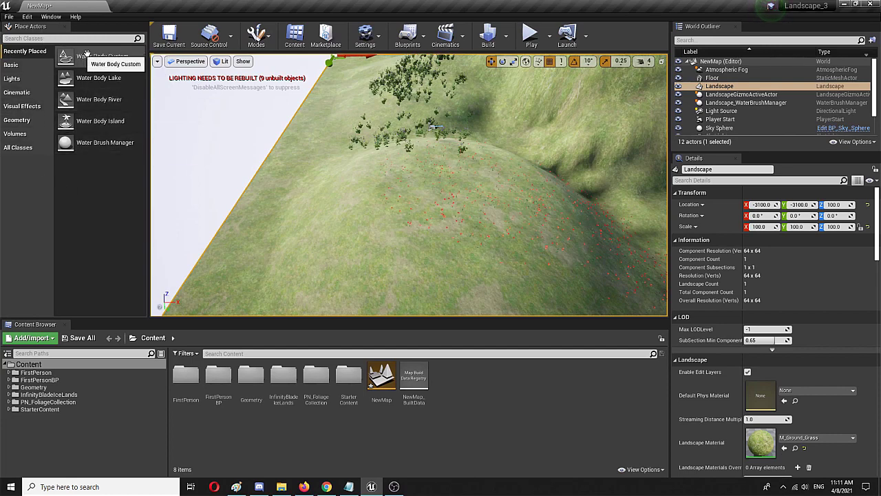
# Look up "water" in the plugin list to check that the Water plugin is enabled, then close the list.
pyautogui.click(10, 17)
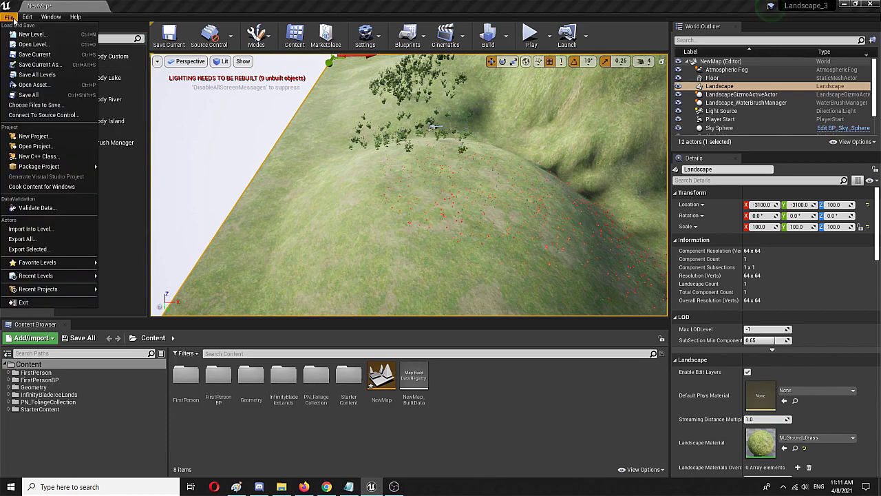
pyautogui.moveTo(24, 19)
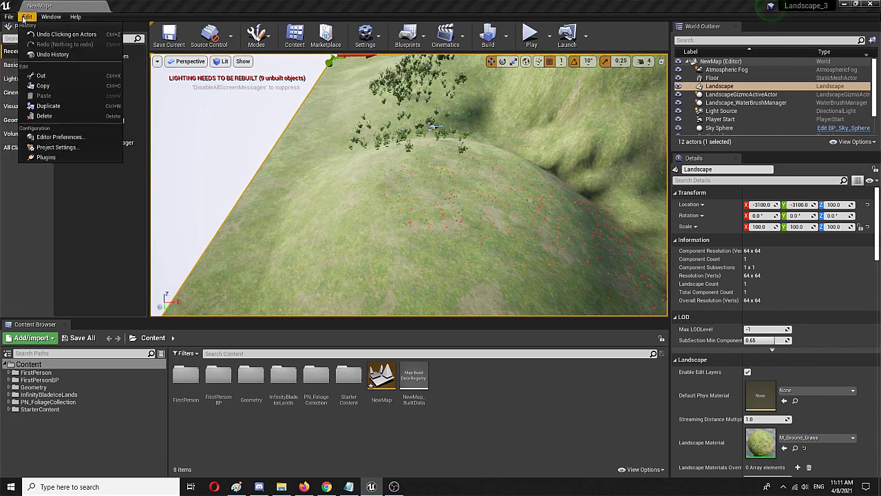
pyautogui.click(69, 158)
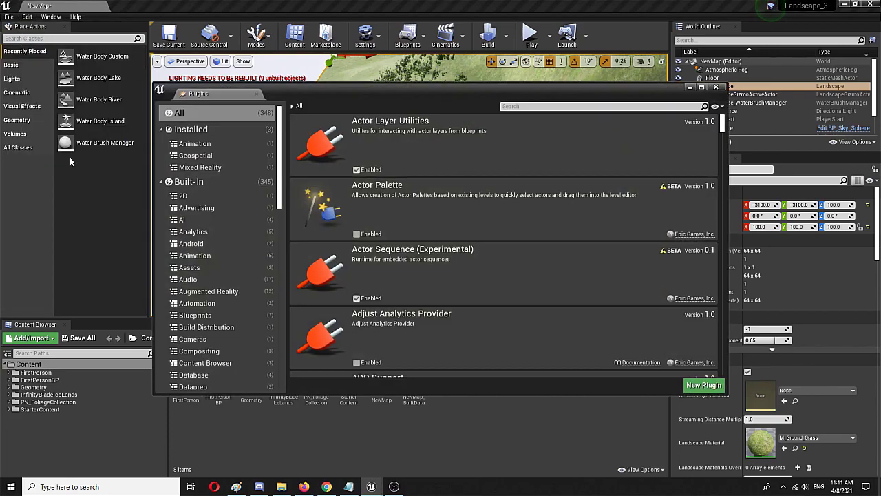
pyautogui.click(524, 107)
pyautogui.write('w')
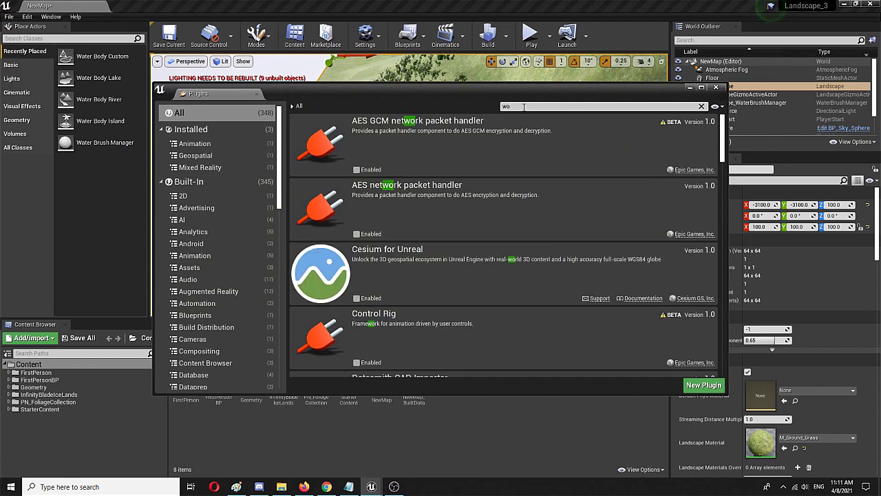
pyautogui.write('ater')
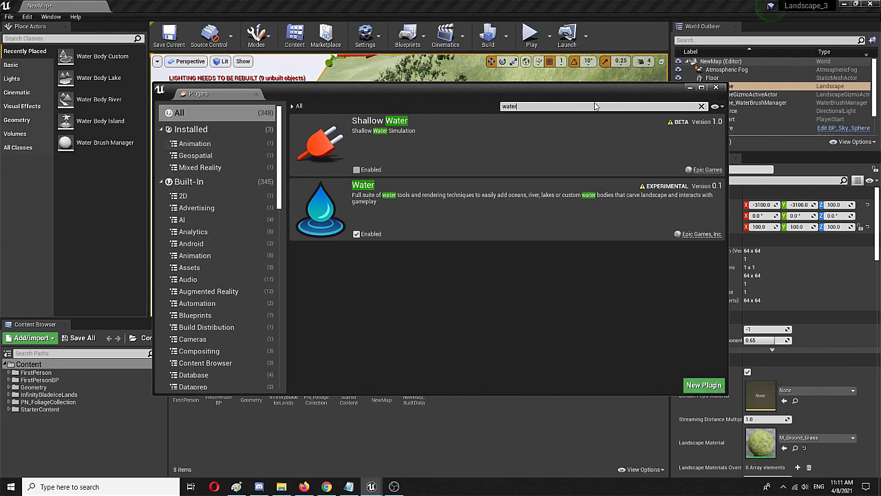
pyautogui.click(716, 88)
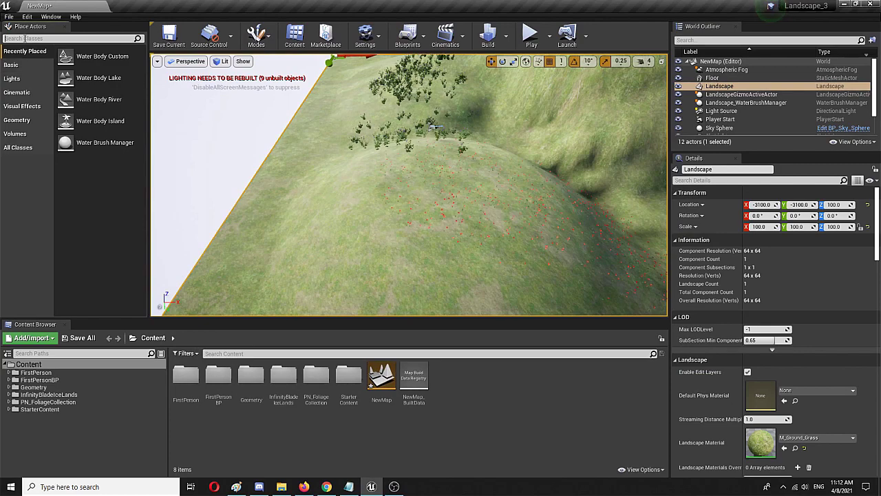
# Find the water actors, place a Water Body Custom on the hilltop and raise it to about Z 681.
pyautogui.click(25, 38)
pyautogui.write('water')
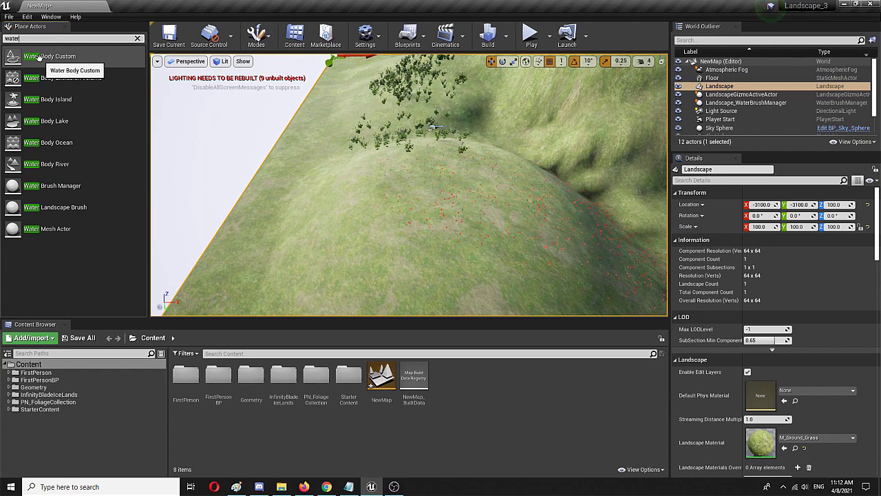
pyautogui.moveTo(38, 57); pyautogui.dragTo(453, 209)
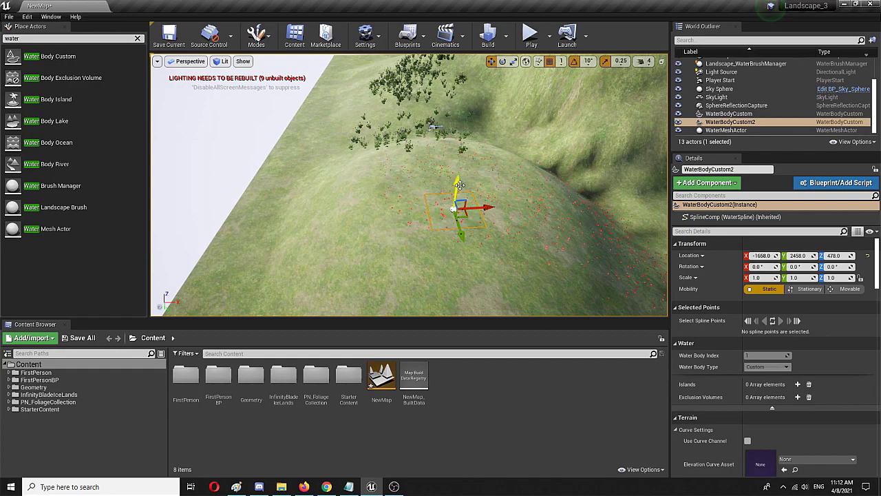
pyautogui.moveTo(456, 184); pyautogui.dragTo(465, 145)
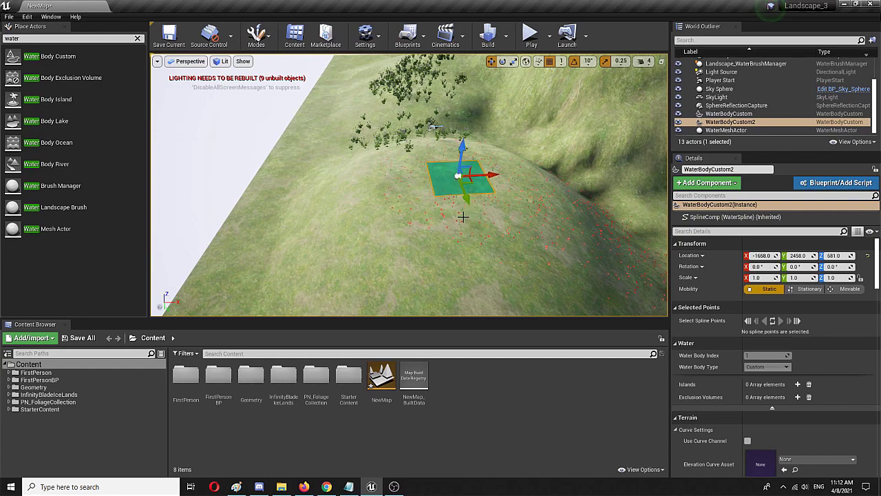
# Move the new water body along the X axis off the hilltop to about X -1193.
pyautogui.scroll(6, 475, 217)
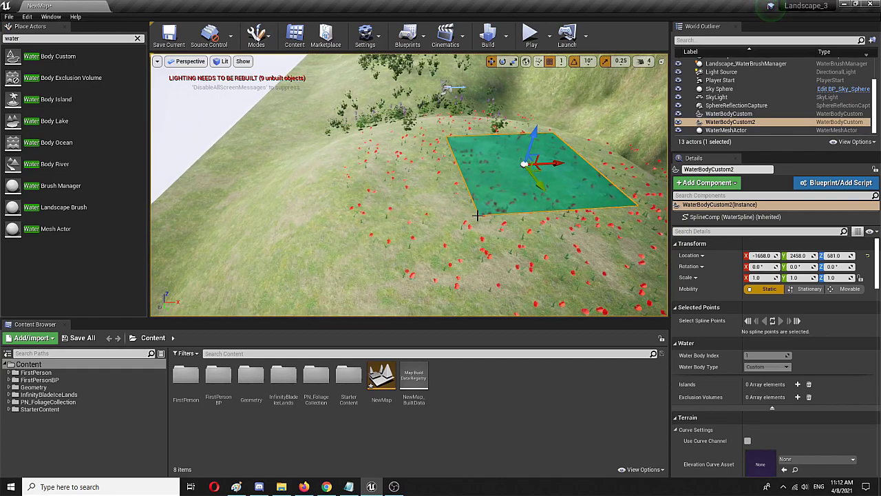
pyautogui.moveTo(470, 206); pyautogui.dragTo(453, 199, button='right')
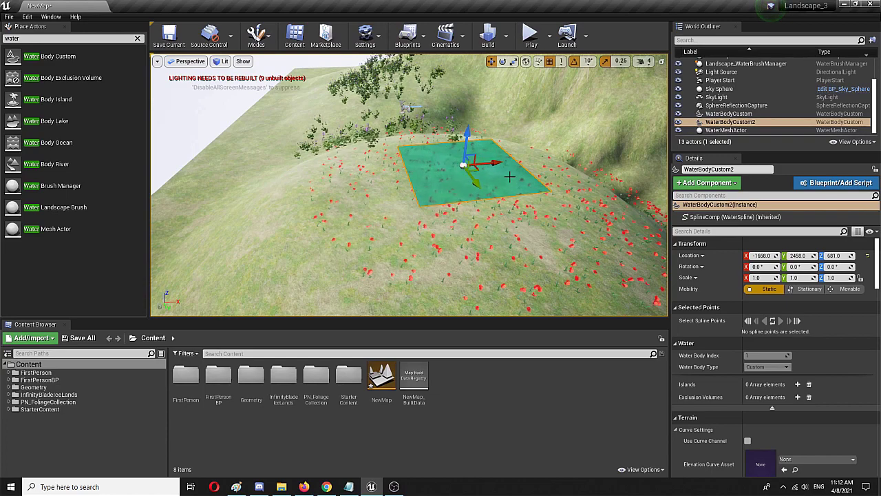
pyautogui.moveTo(492, 163); pyautogui.dragTo(644, 148)
pyautogui.scroll(-3, 464, 203)
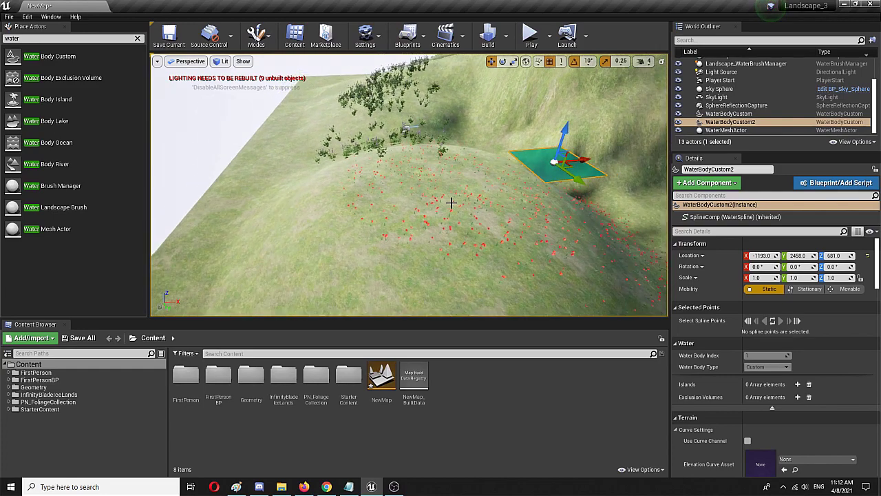
# Erase the red flower_01_01 foliage from the hilltop in Foliage mode.
pyautogui.click(267, 36)
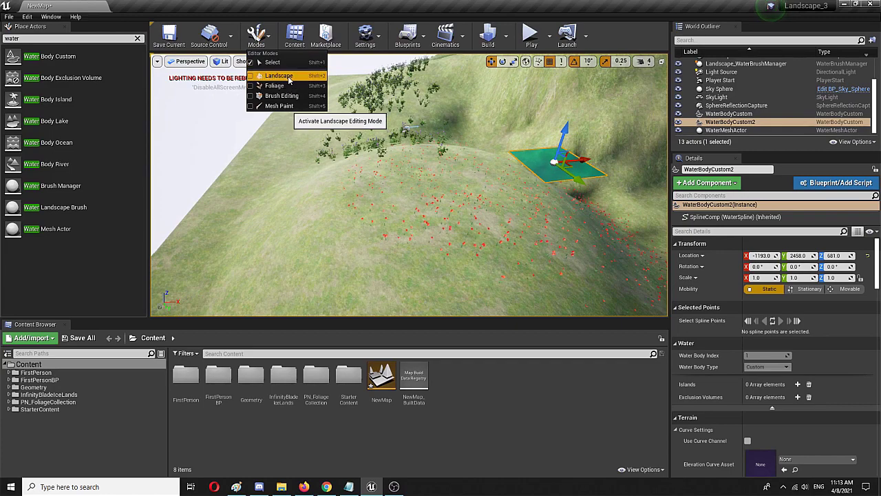
pyautogui.click(274, 86)
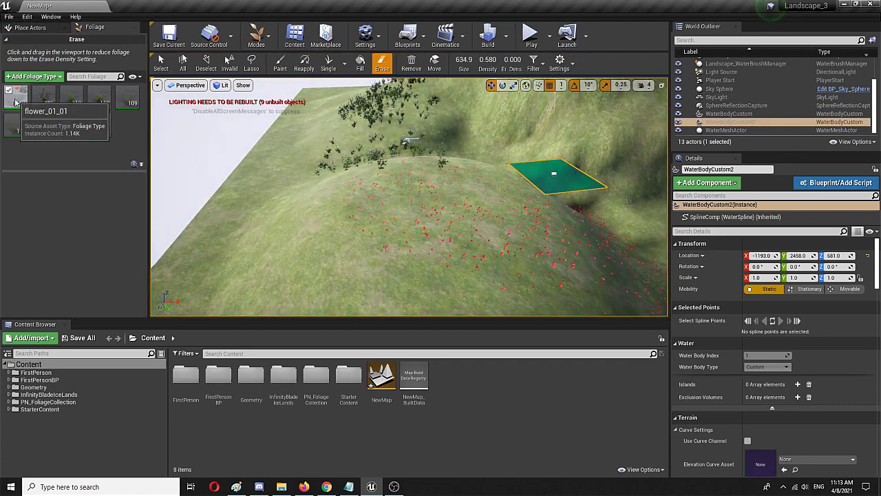
pyautogui.moveTo(284, 147)
pyautogui.mouseDown()
pyautogui.moveTo(486, 261)
pyautogui.moveTo(444, 208)
pyautogui.moveTo(436, 218)
pyautogui.moveTo(436, 210)
pyautogui.mouseUp()
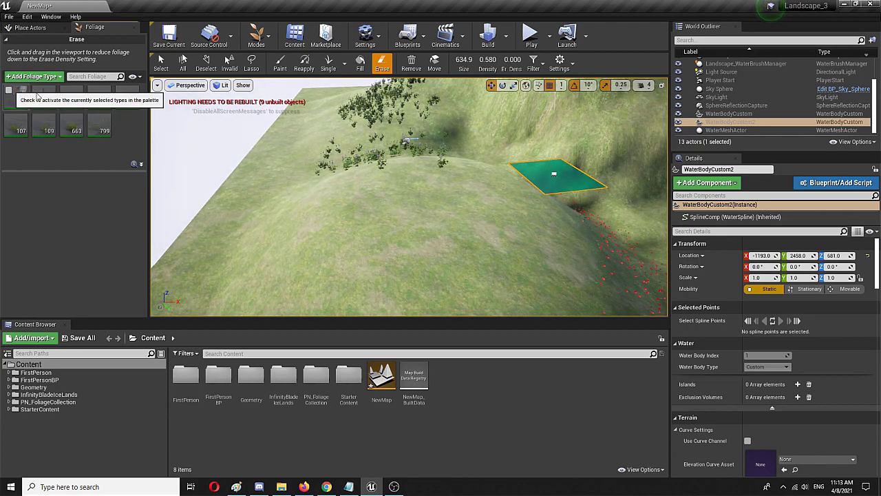
# Sculpt a deep pit into the top of the hill by lowering the terrain in Landscape mode.
pyautogui.click(256, 36)
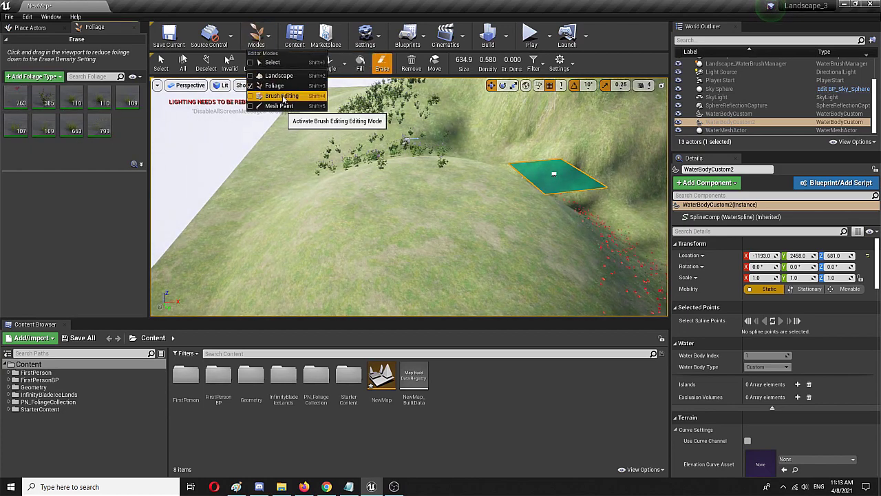
pyautogui.click(278, 75)
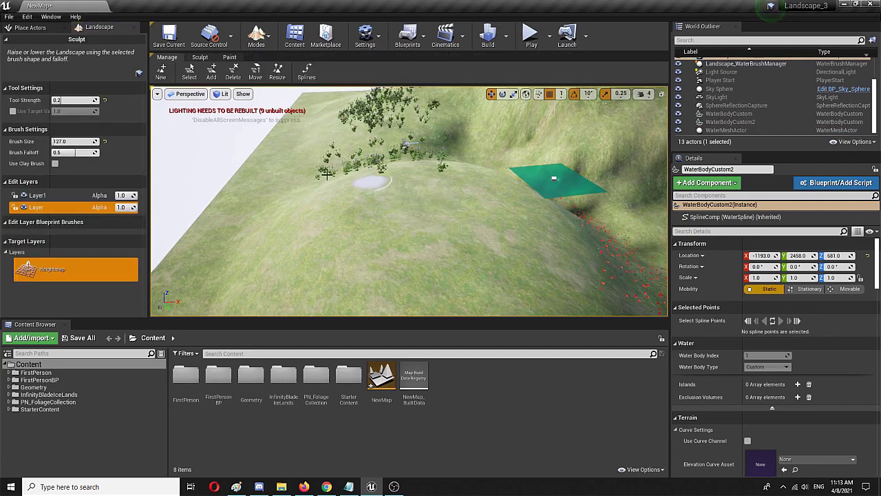
pyautogui.scroll(2, 459, 205)
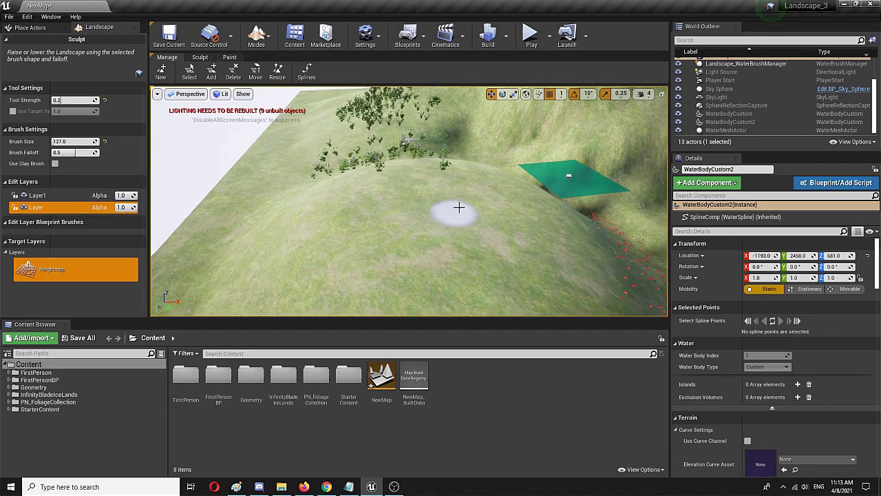
pyautogui.scroll(4, 448, 218)
pyautogui.moveTo(451, 246)
pyautogui.mouseDown(button='right')
pyautogui.moveTo(451, 193)
pyautogui.moveTo(451, 265)
pyautogui.moveTo(451, 217)
pyautogui.moveTo(451, 227)
pyautogui.moveTo(407, 220)
pyautogui.moveTo(441, 238)
pyautogui.moveTo(413, 234)
pyautogui.moveTo(413, 269)
pyautogui.mouseUp(button='right')
pyautogui.moveTo(430, 207); pyautogui.dragTo(430, 213, button='right')
pyautogui.click(200, 57)
pyautogui.moveTo(501, 200)
pyautogui.mouseDown(button='right')
pyautogui.moveTo(433, 210)
pyautogui.moveTo(474, 206)
pyautogui.moveTo(482, 197)
pyautogui.mouseUp(button='right')
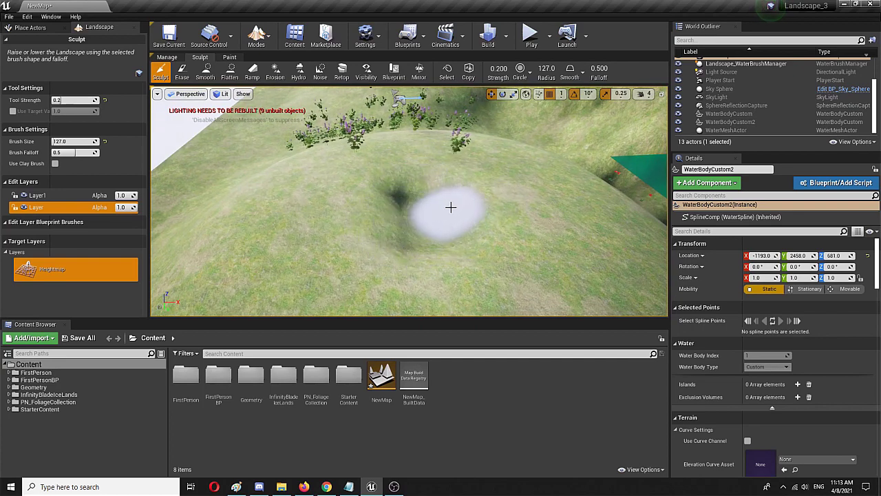
pyautogui.moveTo(394, 213)
pyautogui.keyDown('shift'); pyautogui.mouseDown()
pyautogui.moveTo(368, 226)
pyautogui.moveTo(429, 250)
pyautogui.moveTo(448, 246)
pyautogui.moveTo(445, 263)
pyautogui.moveTo(395, 266)
pyautogui.moveTo(450, 266)
pyautogui.moveTo(478, 254)
pyautogui.moveTo(454, 275)
pyautogui.moveTo(480, 256)
pyautogui.moveTo(457, 213)
pyautogui.moveTo(406, 252)
pyautogui.moveTo(357, 235)
pyautogui.moveTo(427, 228)
pyautogui.moveTo(430, 245)
pyautogui.moveTo(395, 195)
pyautogui.mouseUp(); pyautogui.keyUp('shift')
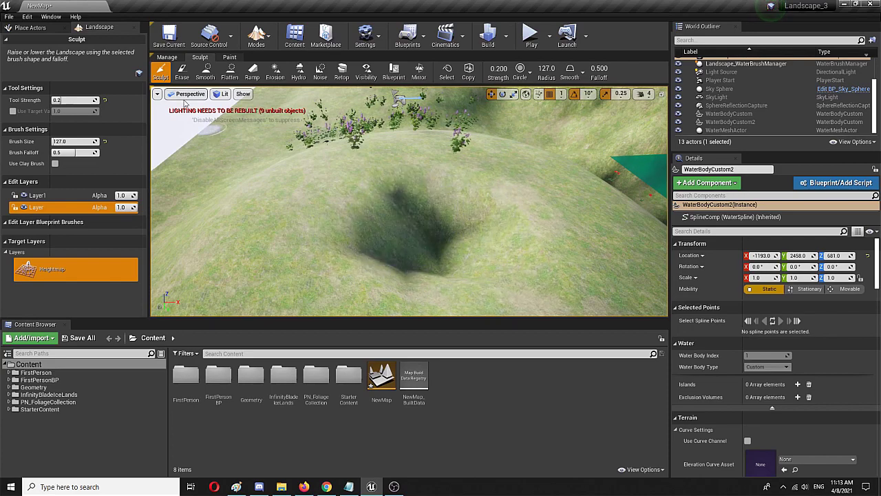
# Flatten the terrain along the near rim of the pit with the Flatten tool.
pyautogui.click(230, 71)
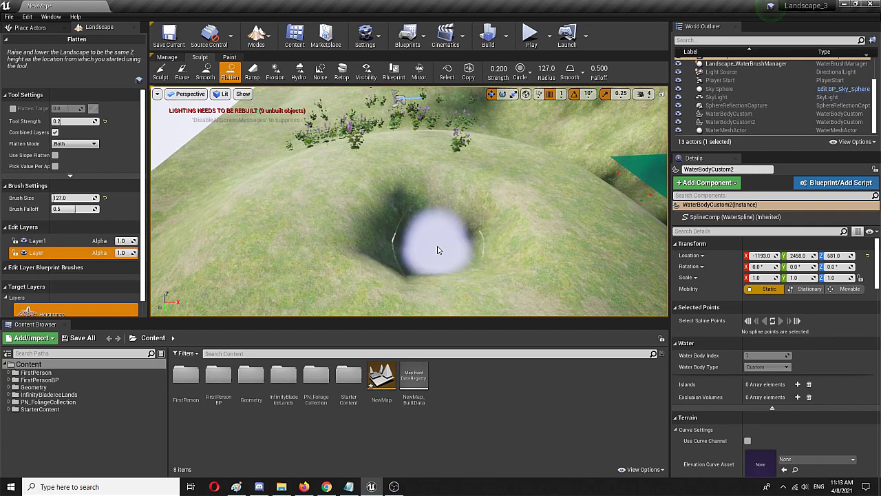
pyautogui.moveTo(369, 264)
pyautogui.mouseDown(button='right')
pyautogui.moveTo(390, 248)
pyautogui.moveTo(384, 245)
pyautogui.moveTo(441, 253)
pyautogui.mouseUp(button='right')
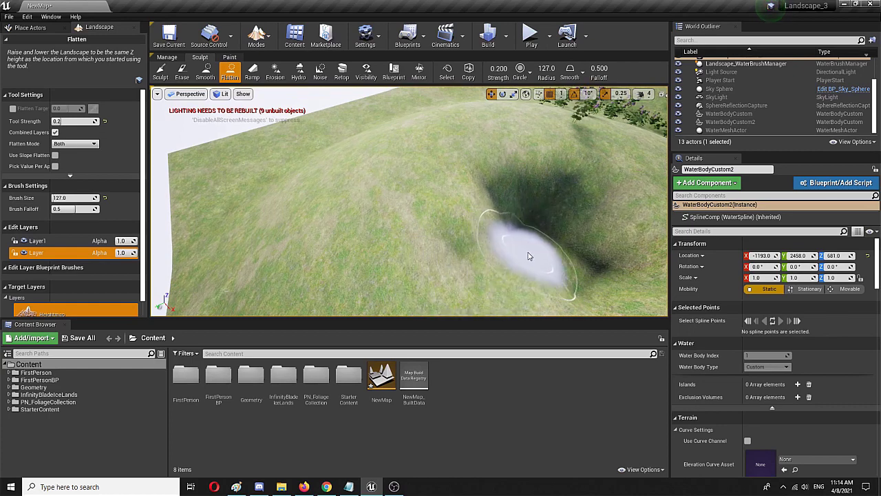
pyautogui.moveTo(623, 270); pyautogui.dragTo(647, 255, button='right')
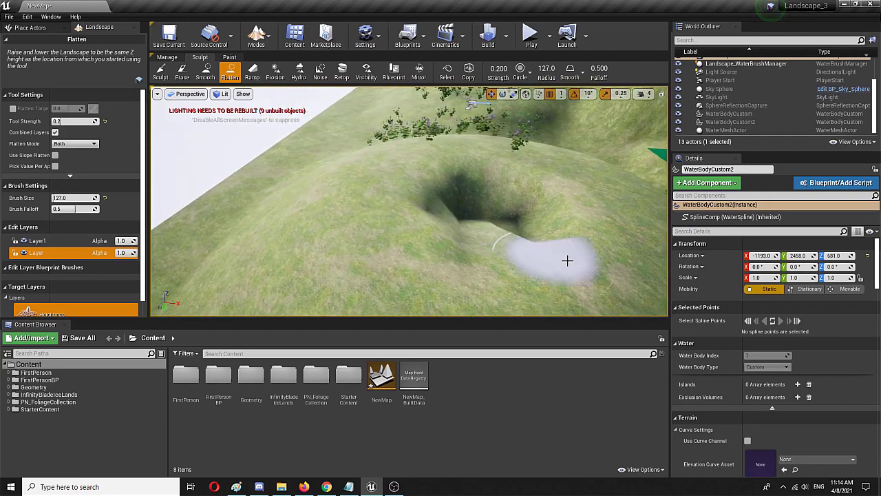
pyautogui.click(502, 231)
pyautogui.moveTo(496, 238); pyautogui.dragTo(472, 236, button='right')
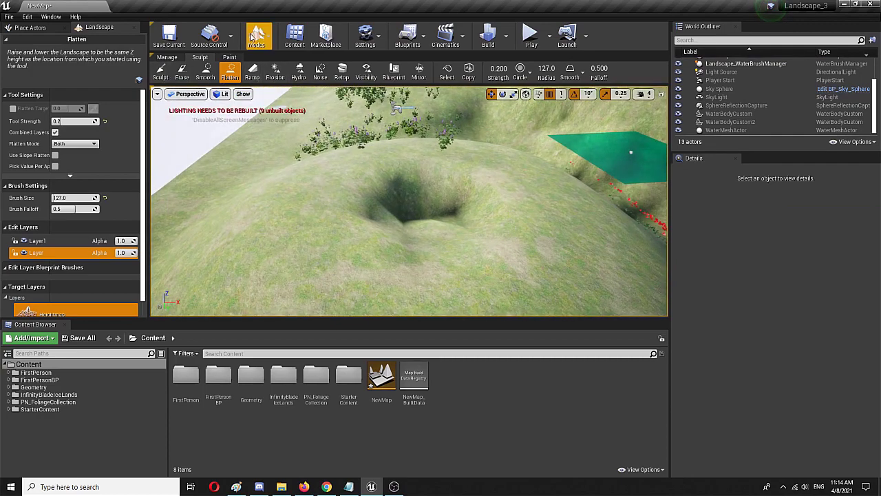
# Return to Select mode and move the Player Start along the Y axis to about Y 1911.
pyautogui.click(256, 36)
pyautogui.click(272, 61)
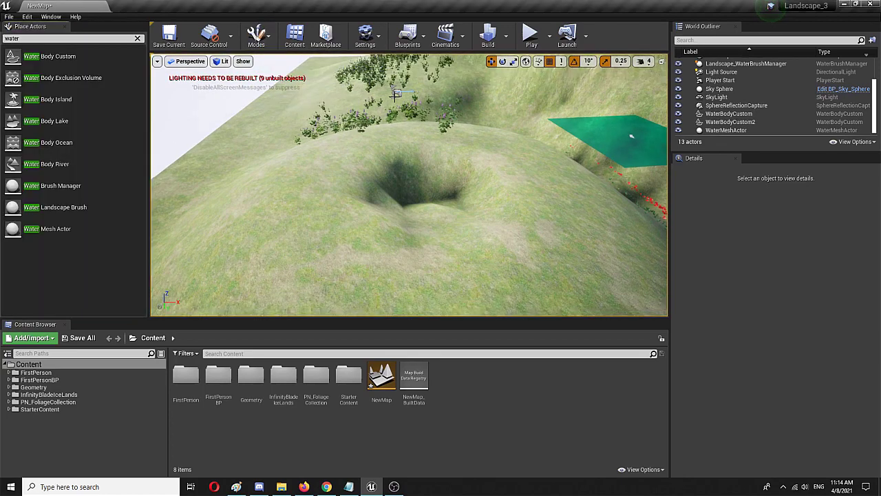
pyautogui.click(397, 95)
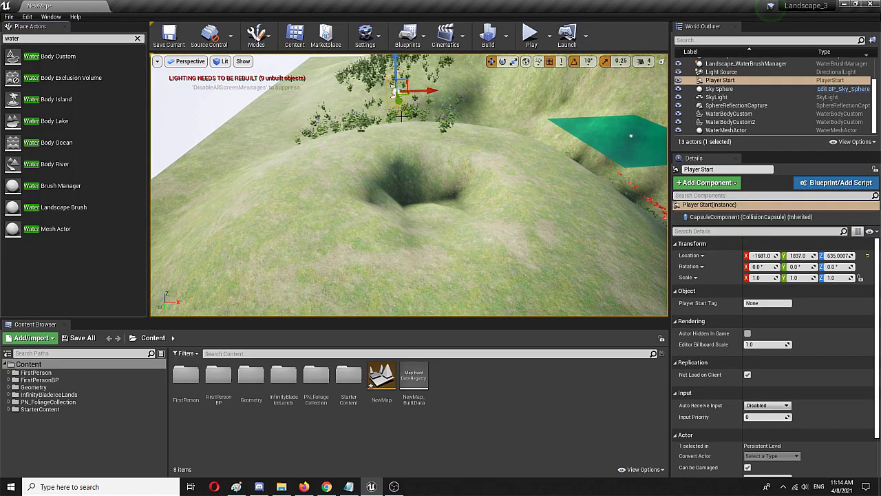
pyautogui.moveTo(407, 124); pyautogui.dragTo(449, 141)
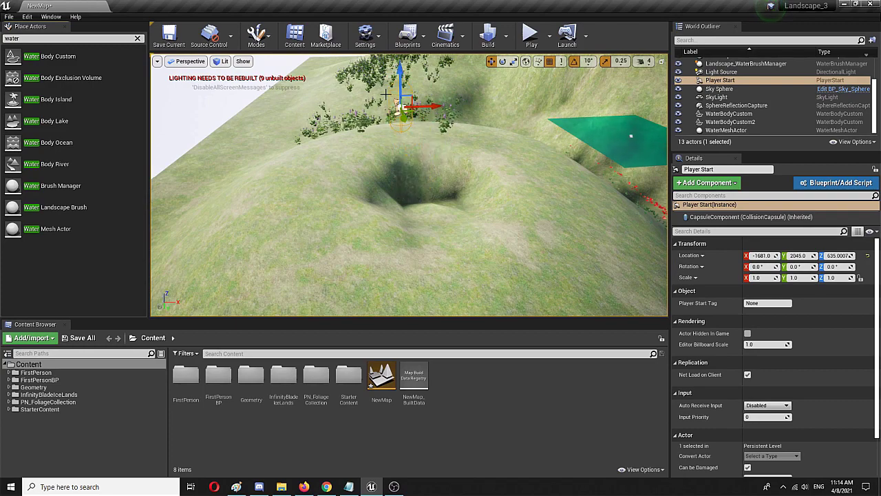
pyautogui.moveTo(403, 89); pyautogui.dragTo(572, 146, button='right')
pyautogui.moveTo(573, 146); pyautogui.dragTo(475, 116)
# Play the level, walk around the pit to inspect it in first person, and stop the session.
pyautogui.click(531, 36)
pyautogui.click(438, 223)
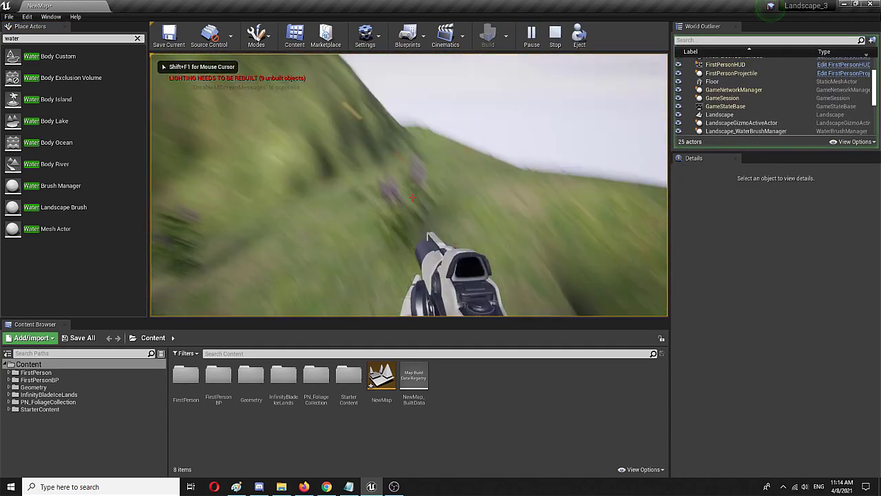
pyautogui.press('w')
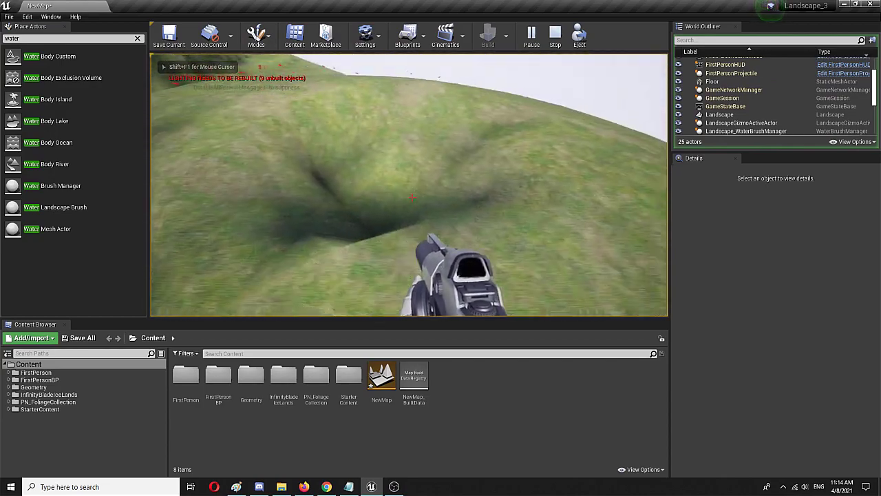
pyautogui.press('w')
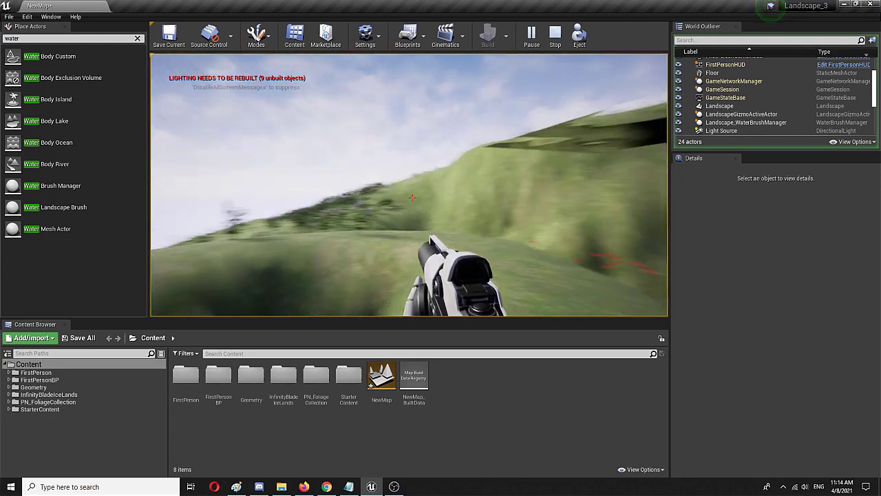
pyautogui.press('Escape')
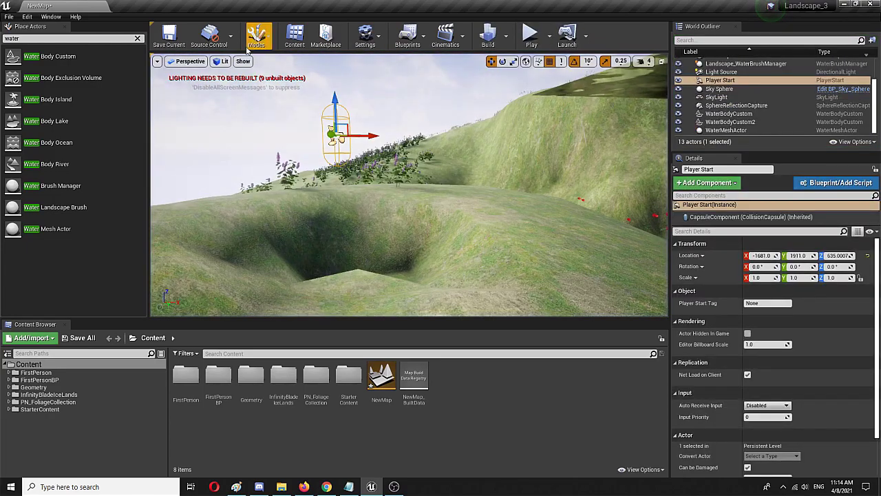
# Move WaterBodyCustom2 down into the hilltop pit, placing it at about Y 2309 and Z 460.
pyautogui.click(256, 36)
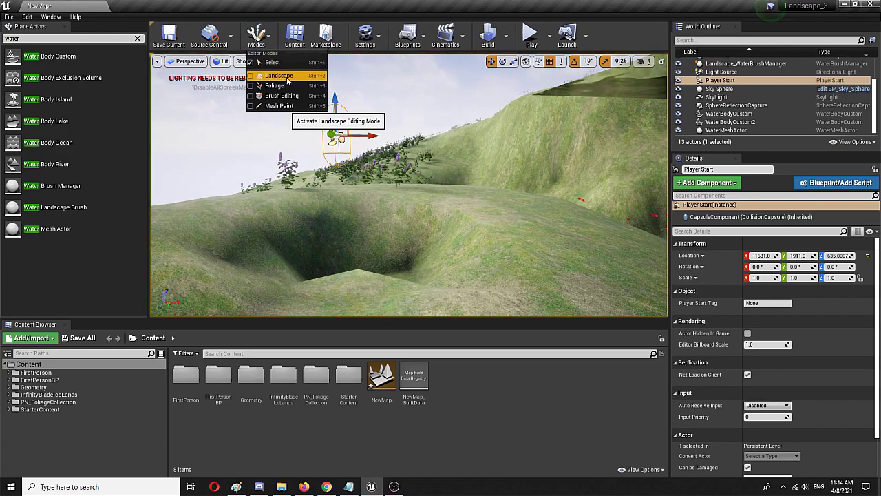
pyautogui.click(279, 64)
pyautogui.scroll(-1, 437, 199)
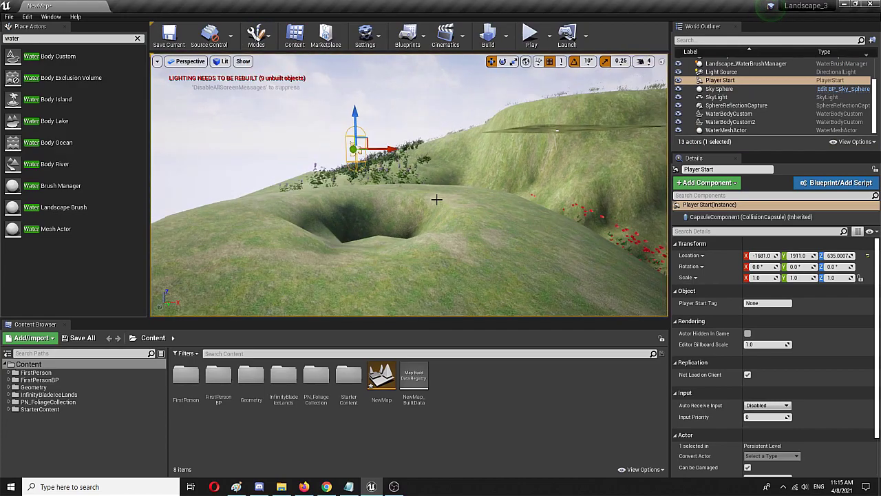
pyautogui.moveTo(437, 199); pyautogui.dragTo(562, 193, button='right')
pyautogui.click(464, 191)
pyautogui.moveTo(630, 214); pyautogui.dragTo(362, 230)
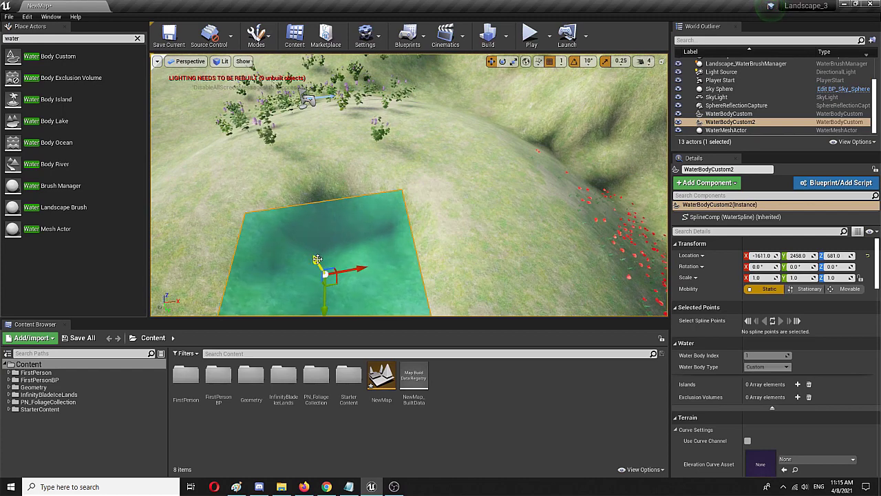
pyautogui.moveTo(317, 259); pyautogui.dragTo(317, 261)
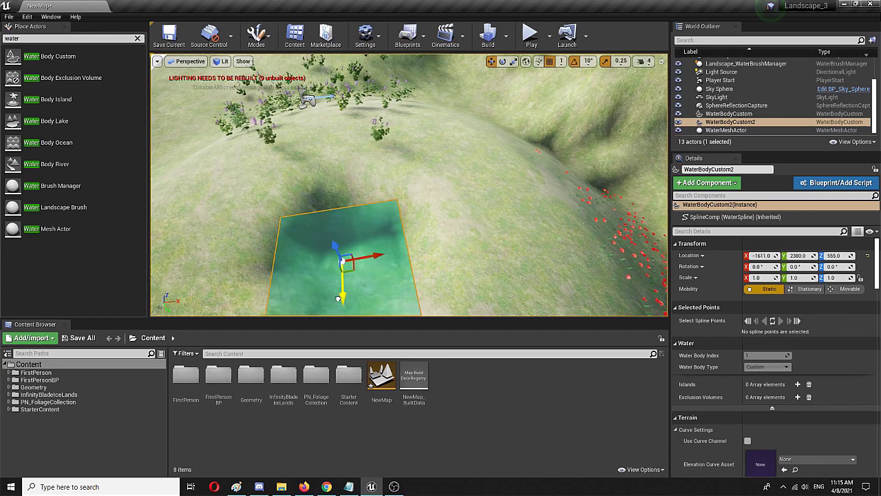
pyautogui.moveTo(342, 260)
pyautogui.mouseDown(button='right')
pyautogui.moveTo(380, 242)
pyautogui.moveTo(303, 231)
pyautogui.moveTo(267, 288)
pyautogui.moveTo(342, 260)
pyautogui.moveTo(342, 185)
pyautogui.moveTo(342, 268)
pyautogui.mouseUp(button='right')
pyautogui.moveTo(333, 227); pyautogui.dragTo(333, 227, button='right')
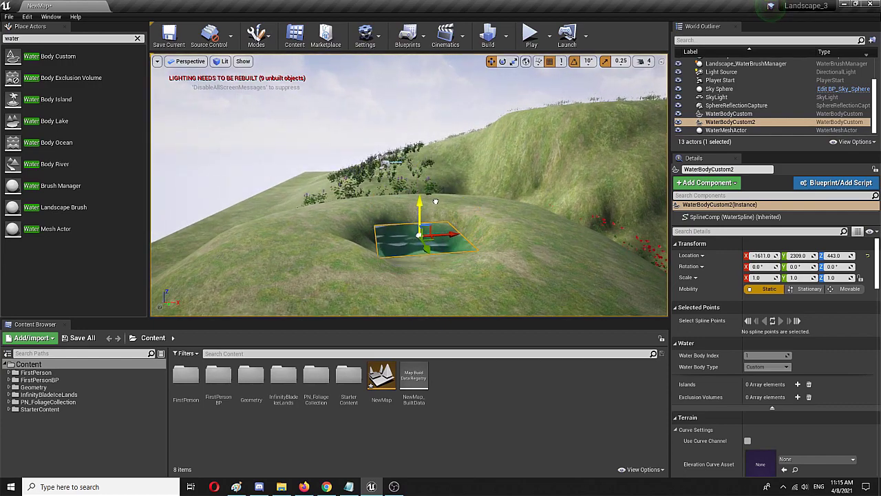
pyautogui.moveTo(428, 201); pyautogui.dragTo(404, 213, button='right')
# Scale WaterBodyCustom2 to 2.0 along X and 2.25 along Y so it spans the whole pit.
pyautogui.press('e')
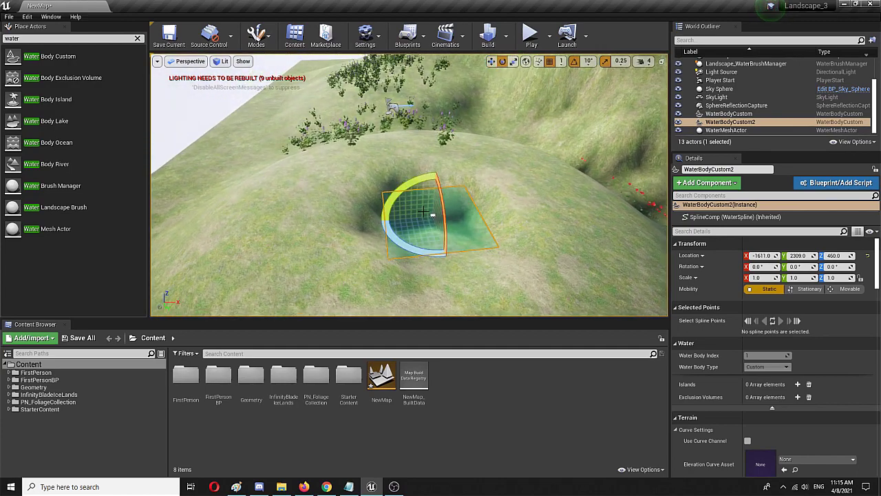
pyautogui.press('r')
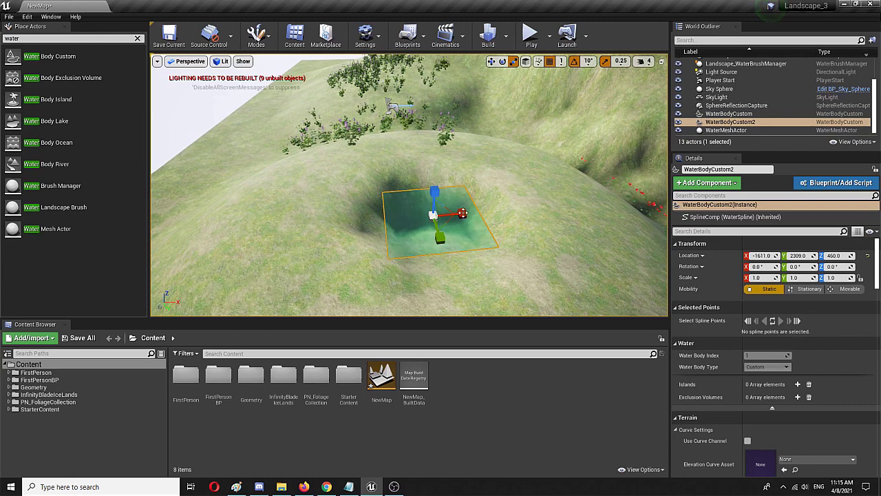
pyautogui.moveTo(464, 218); pyautogui.dragTo(503, 222)
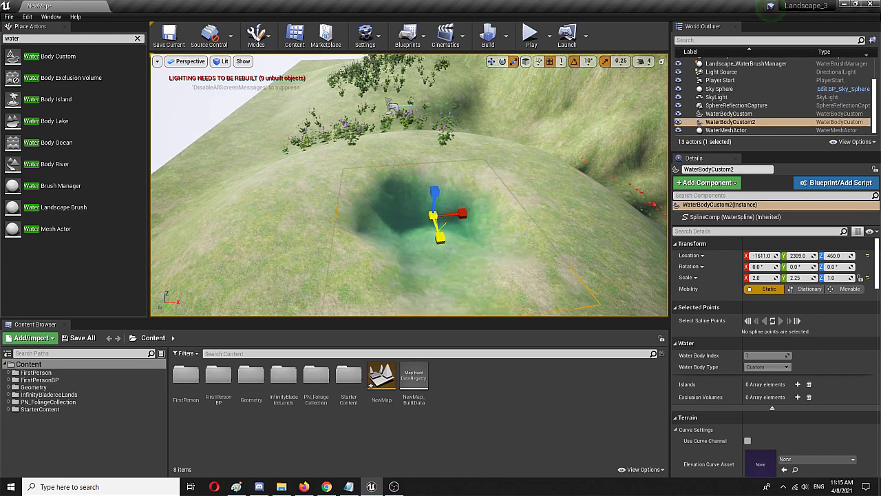
# Lower the enlarged water body to about Z 447 so its surface sits below the pit's rim.
pyautogui.moveTo(234, 179)
pyautogui.mouseDown(button='right')
pyautogui.moveTo(310, 175)
pyautogui.moveTo(293, 193)
pyautogui.moveTo(323, 210)
pyautogui.moveTo(238, 169)
pyautogui.moveTo(200, 166)
pyautogui.moveTo(234, 177)
pyautogui.moveTo(207, 178)
pyautogui.moveTo(230, 177)
pyautogui.mouseUp(button='right')
pyautogui.moveTo(427, 271); pyautogui.dragTo(480, 304, button='right')
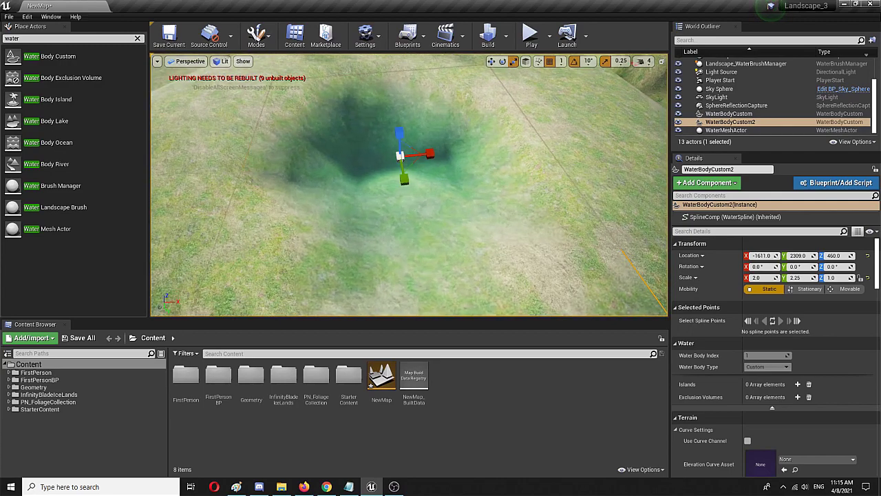
pyautogui.moveTo(460, 248); pyautogui.dragTo(482, 262, button='right')
pyautogui.moveTo(420, 233); pyautogui.dragTo(428, 210, button='right')
pyautogui.moveTo(427, 178); pyautogui.dragTo(446, 198, button='right')
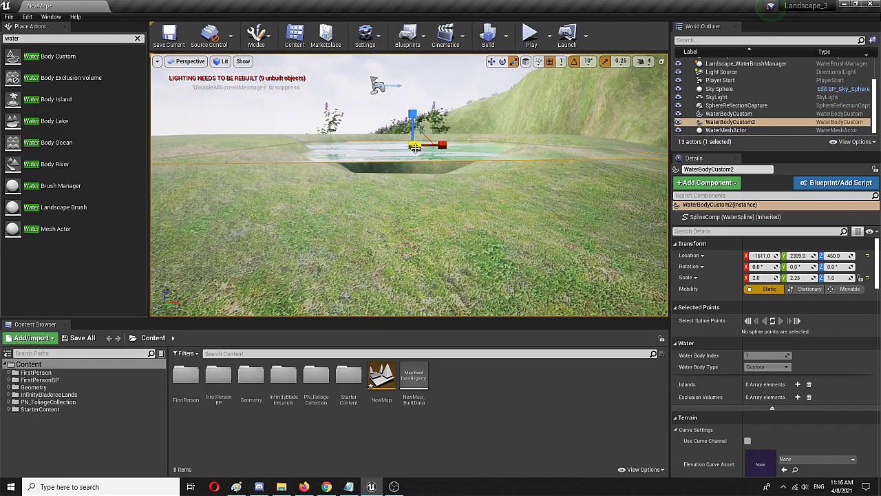
pyautogui.press('w')
pyautogui.moveTo(412, 115); pyautogui.dragTo(416, 122)
pyautogui.moveTo(415, 122); pyautogui.dragTo(551, 207, button='right')
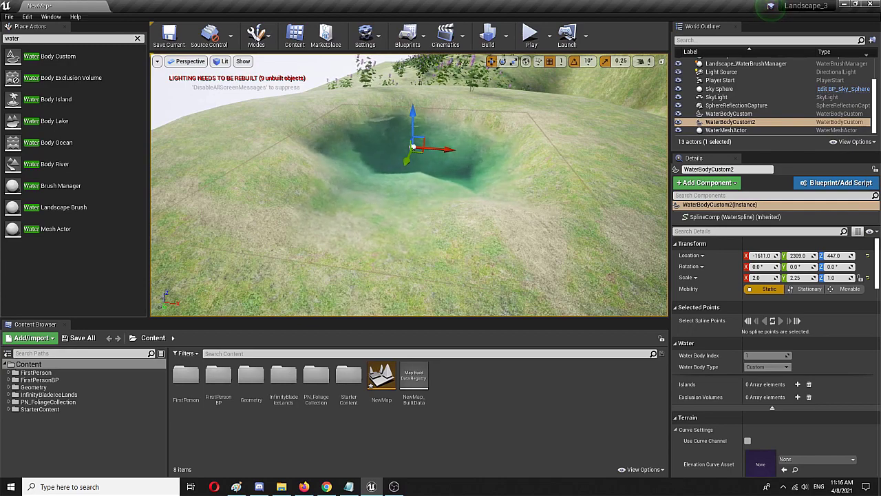
pyautogui.click(223, 136)
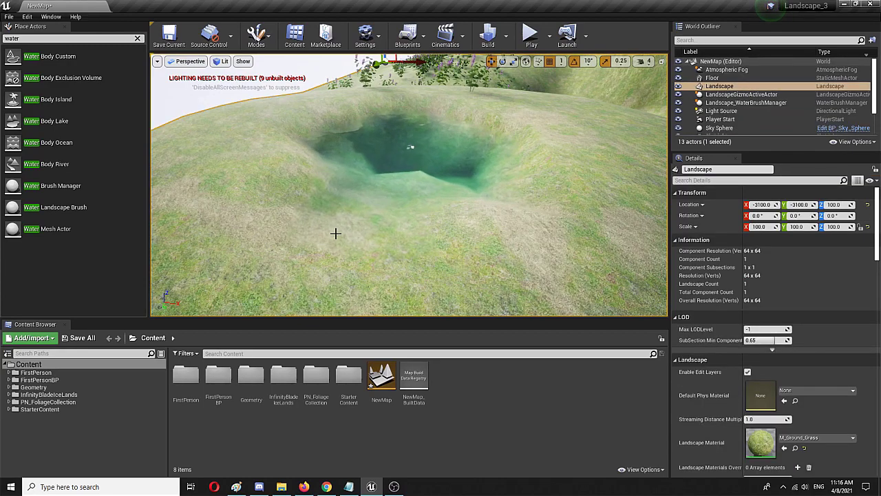
# Play the level, walk around and into the water-filled pit to inspect it in first person, and stop the session.
pyautogui.click(534, 35)
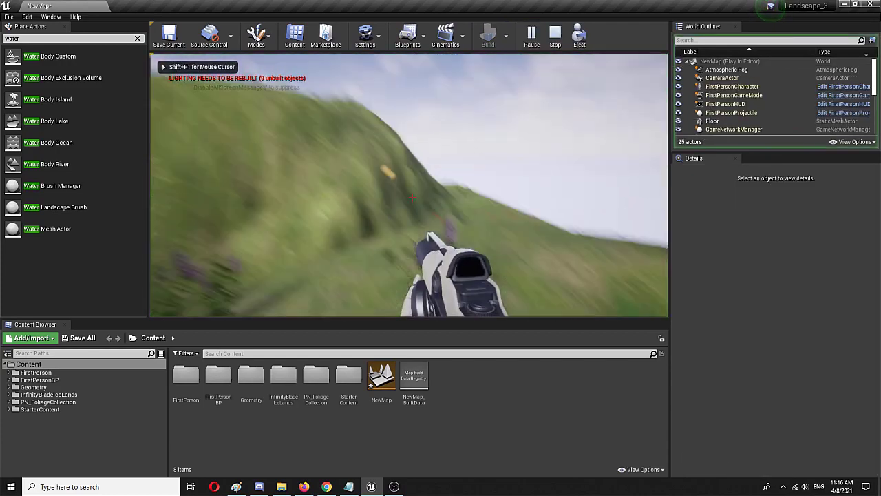
pyautogui.press('d')
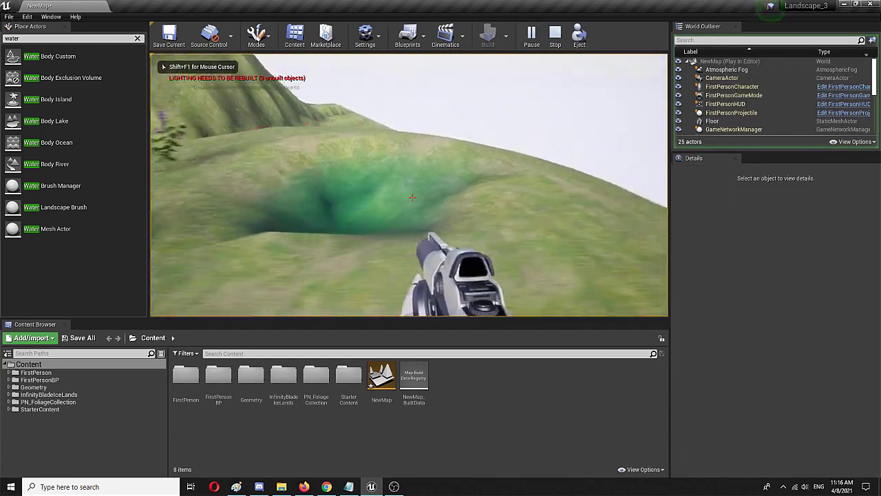
pyautogui.press('w')
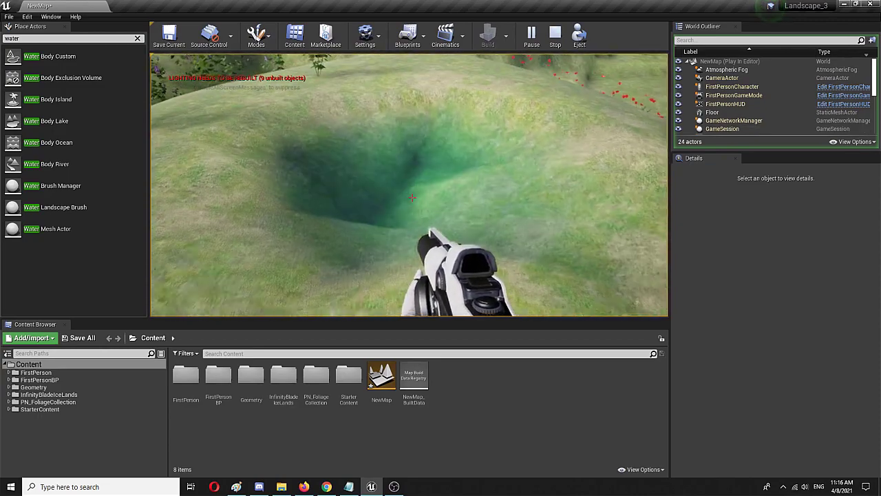
pyautogui.press('w')
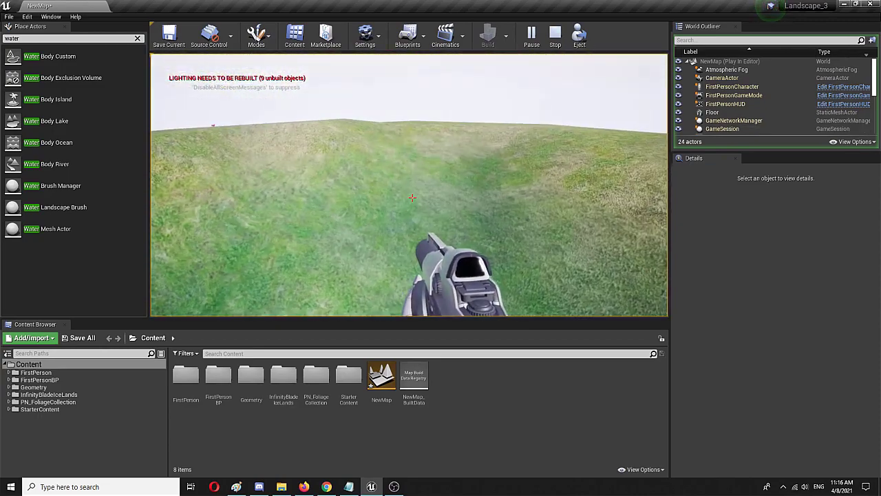
pyautogui.press('w')
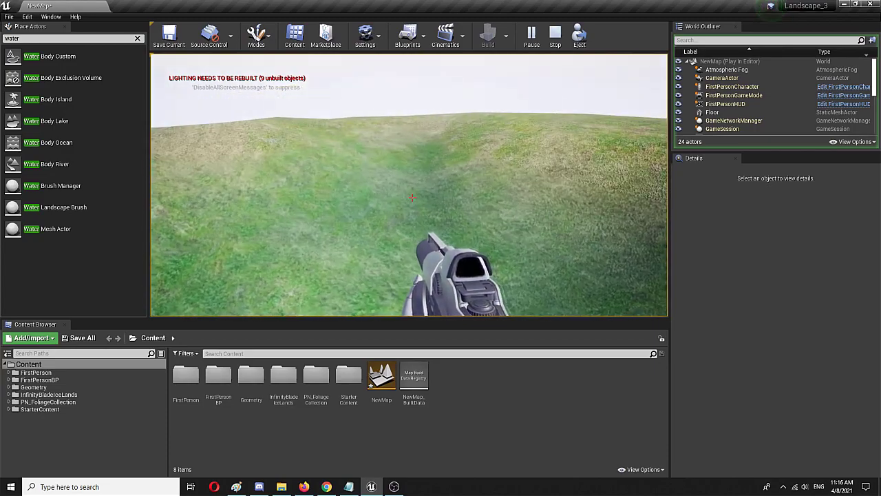
pyautogui.press('w')
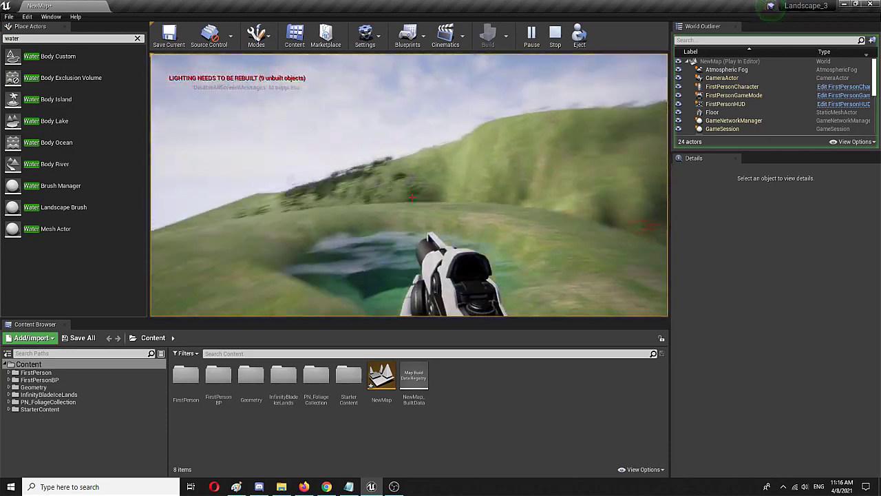
pyautogui.press('w')
pyautogui.press('w')
pyautogui.press('w')
pyautogui.press('a')
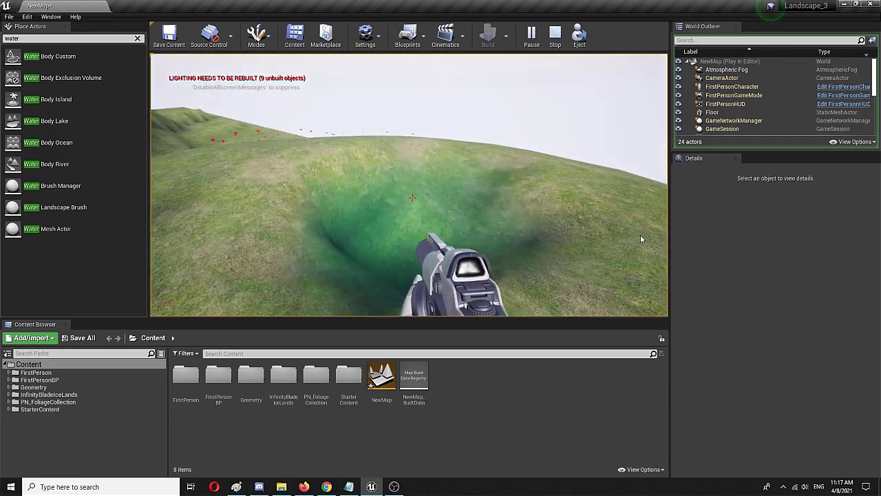
pyautogui.press('Escape')
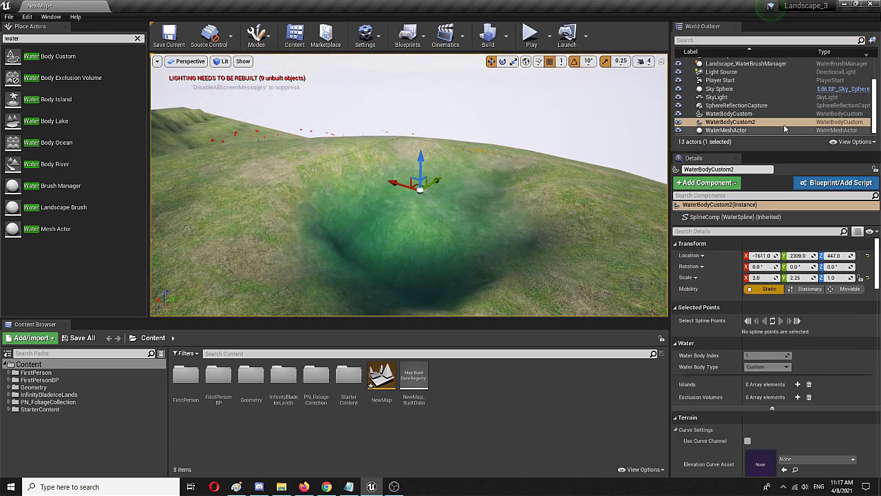
# Open the Water_Material_CustomMesh material assigned to WaterBodyCustom2 for editing.
pyautogui.click(754, 123)
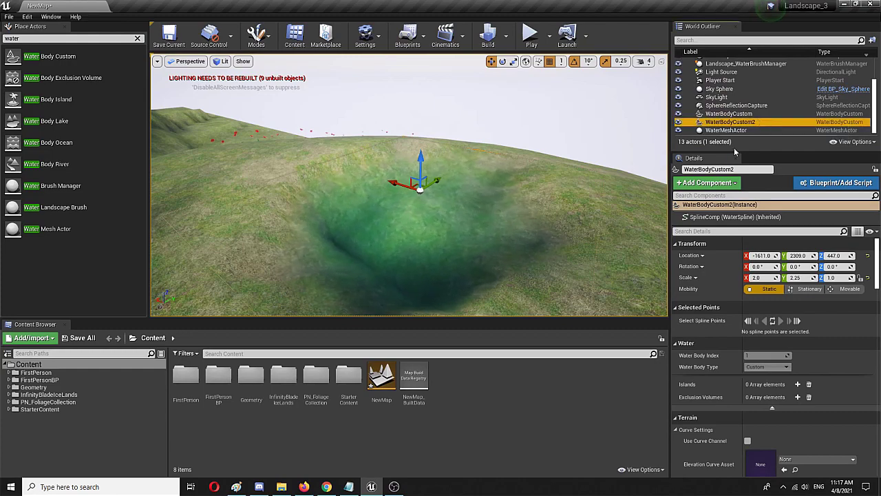
pyautogui.scroll(-3, 802, 286)
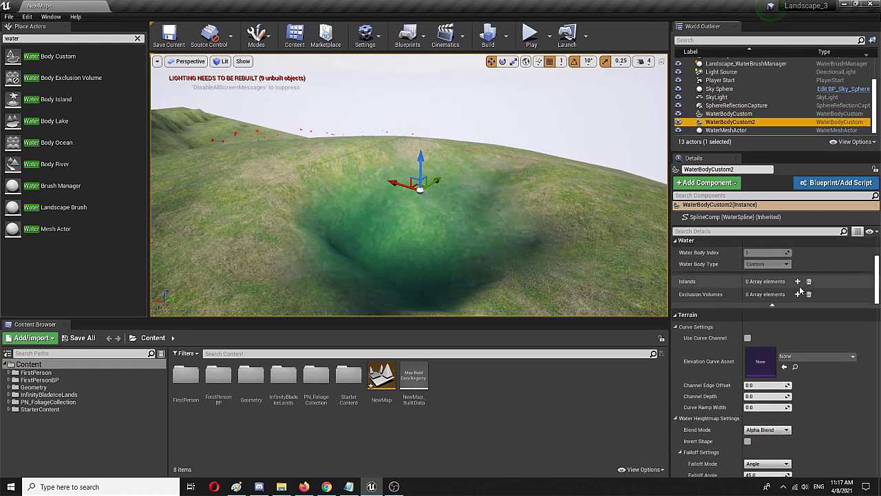
pyautogui.scroll(-7, 798, 290)
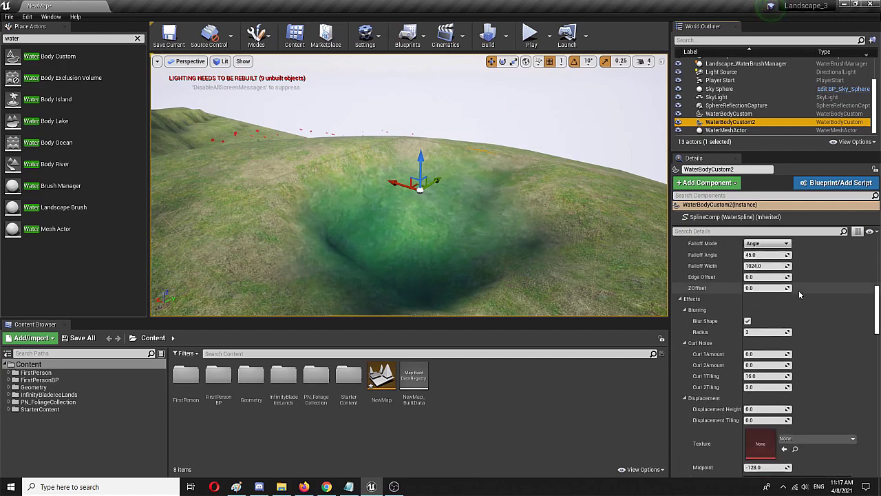
pyautogui.scroll(-2, 799, 290)
pyautogui.scroll(-2, 799, 289)
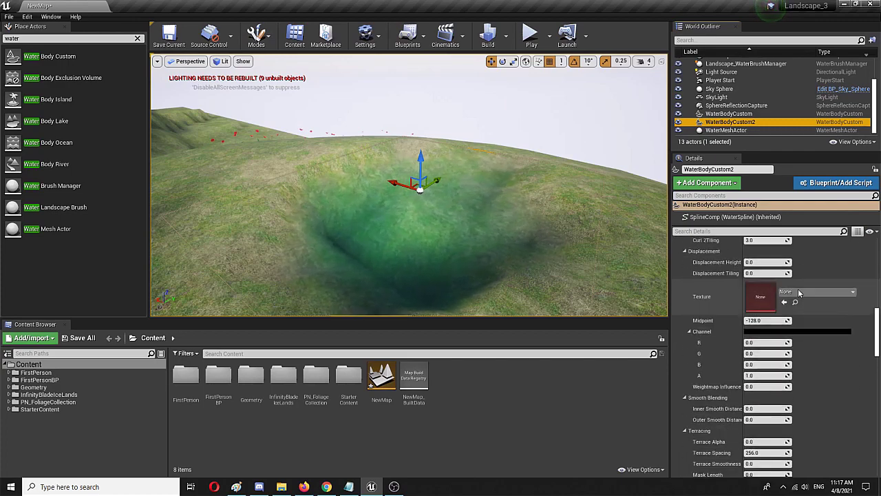
pyautogui.scroll(-8, 799, 292)
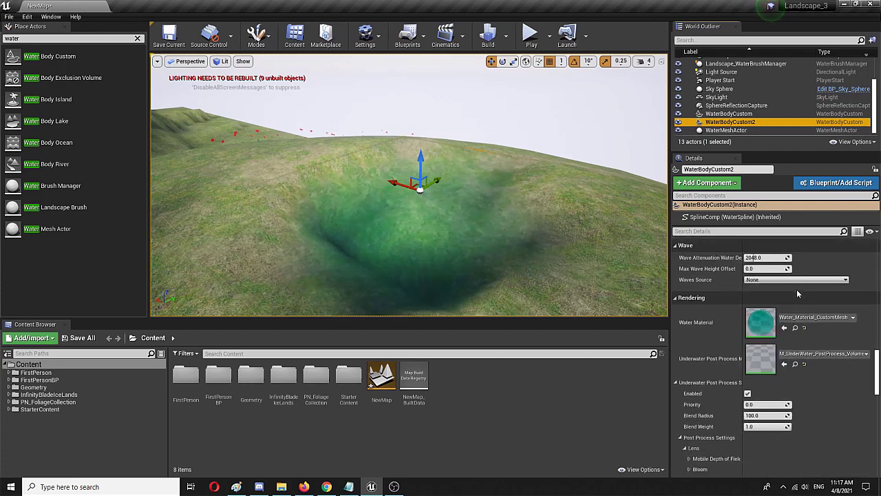
pyautogui.doubleClick(758, 321)
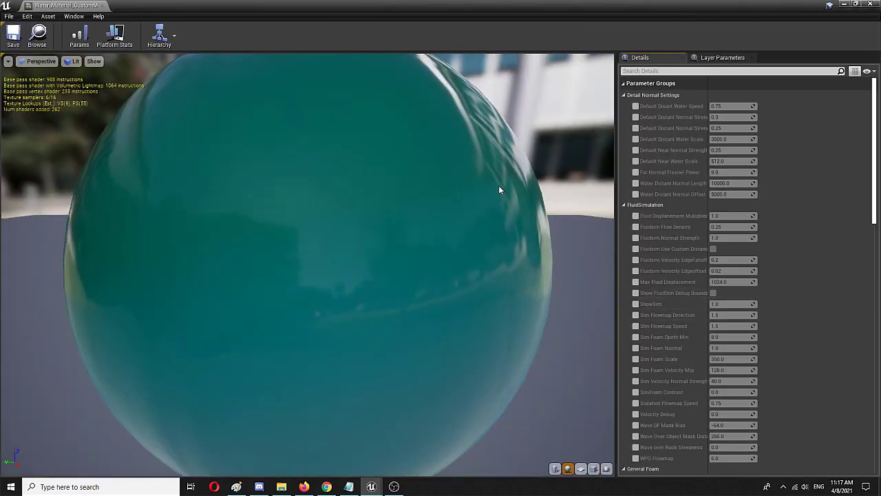
# Set the water material's Absorption color to a fully saturated blue, about R 3.6, G 0, B 350.
pyautogui.scroll(-5, 349, 191)
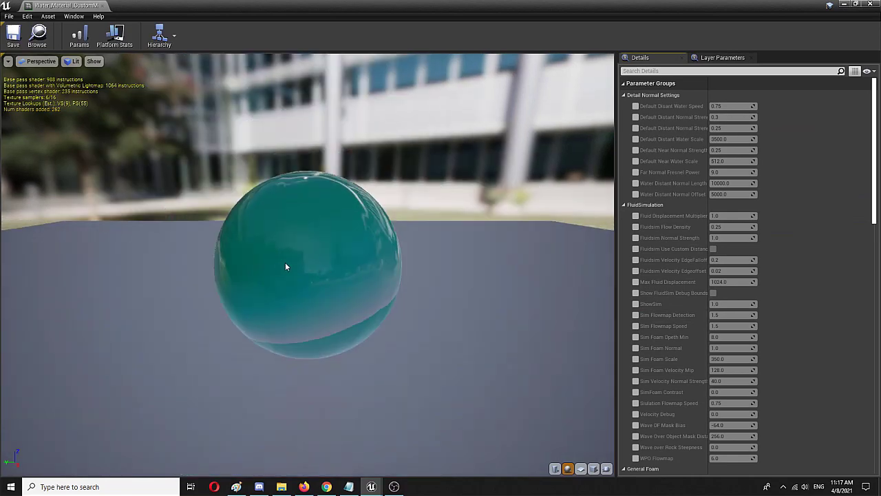
pyautogui.scroll(-4, 717, 248)
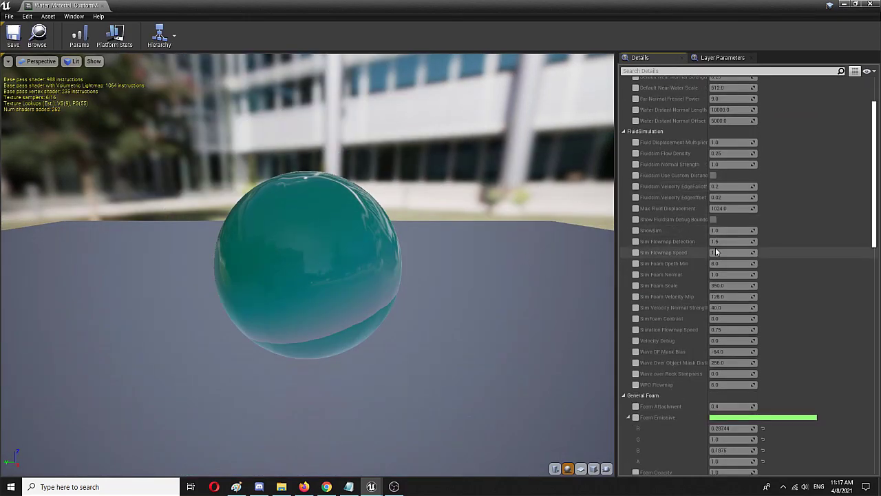
pyautogui.scroll(-2, 715, 250)
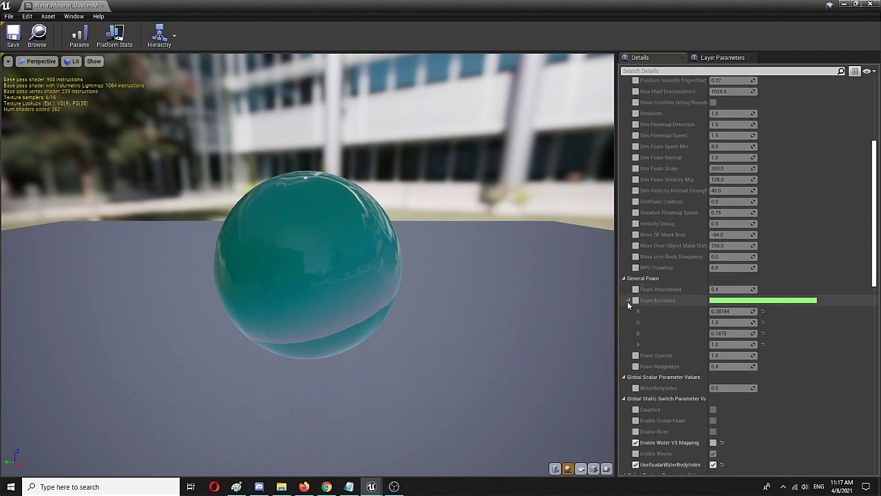
pyautogui.scroll(-6, 686, 301)
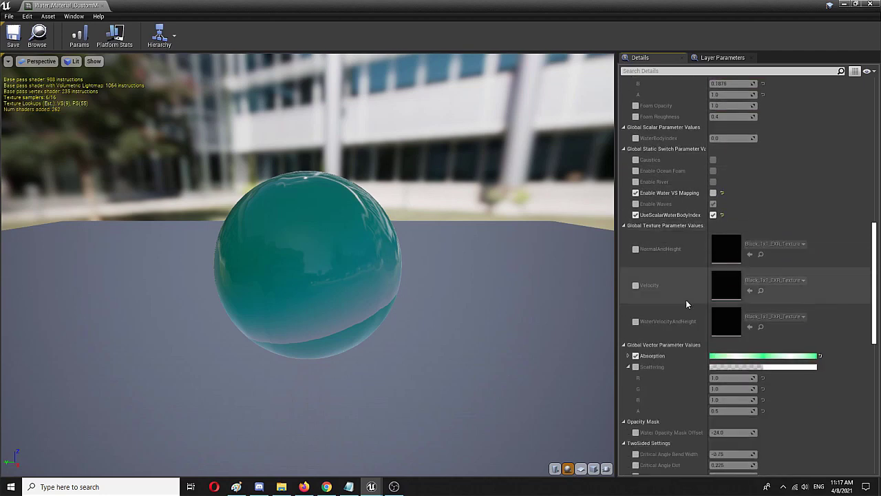
pyautogui.scroll(-1, 687, 299)
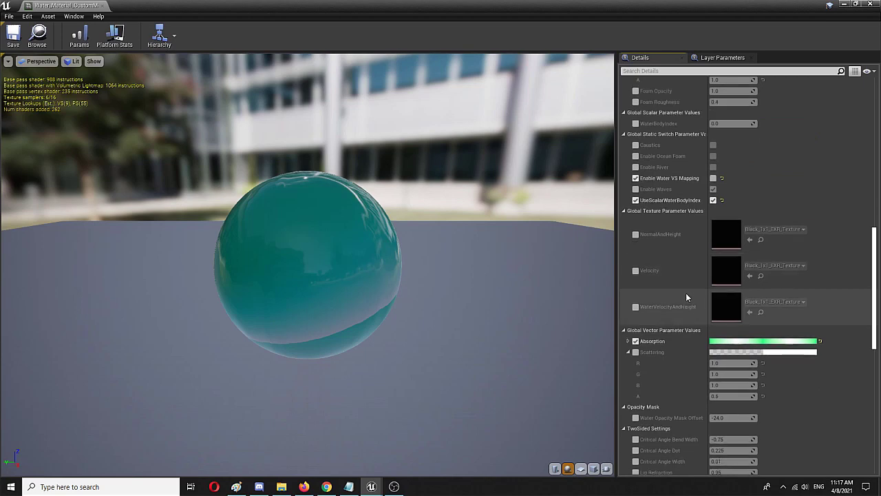
pyautogui.click(734, 346)
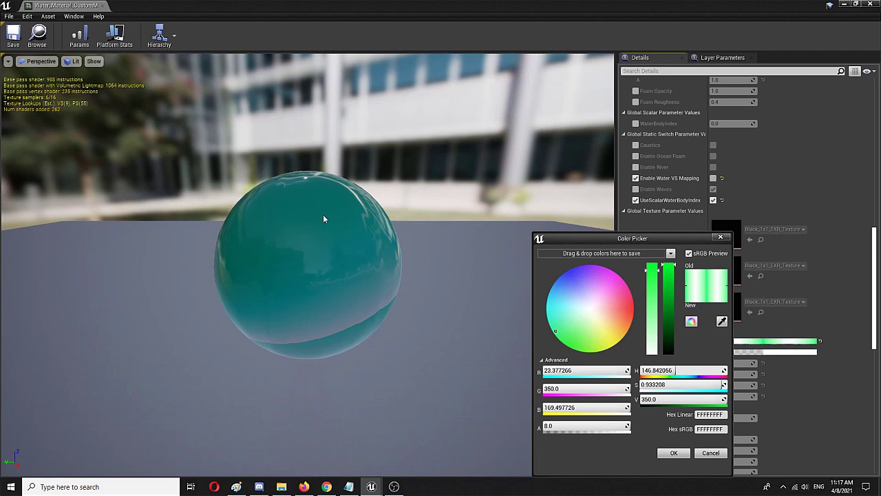
pyautogui.moveTo(568, 278)
pyautogui.mouseDown()
pyautogui.moveTo(575, 264)
pyautogui.moveTo(556, 259)
pyautogui.mouseUp()
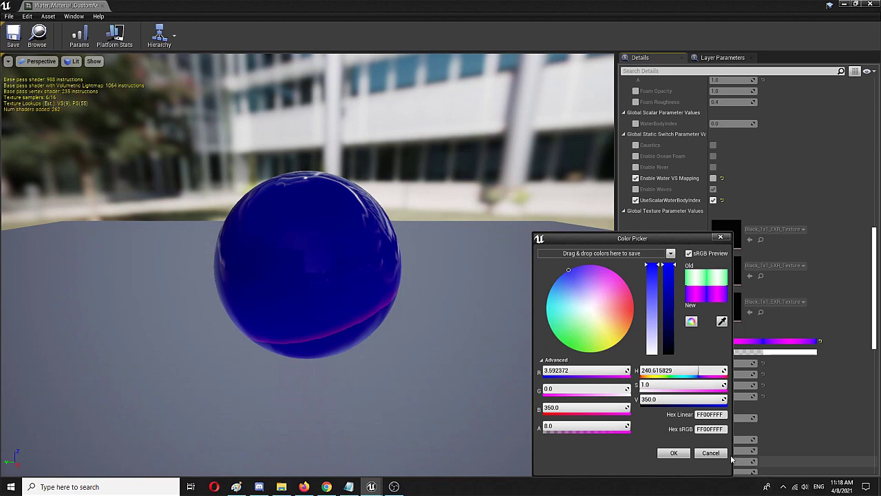
pyautogui.click(674, 451)
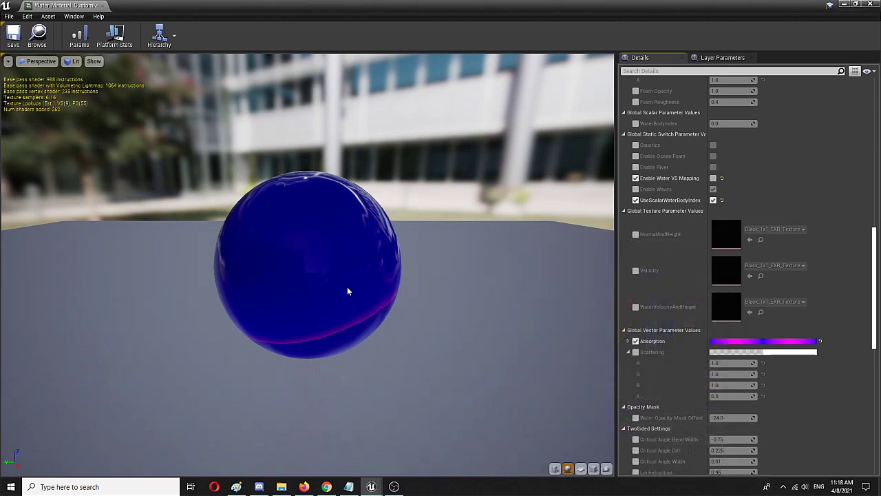
pyautogui.scroll(5, 737, 286)
pyautogui.scroll(3, 736, 292)
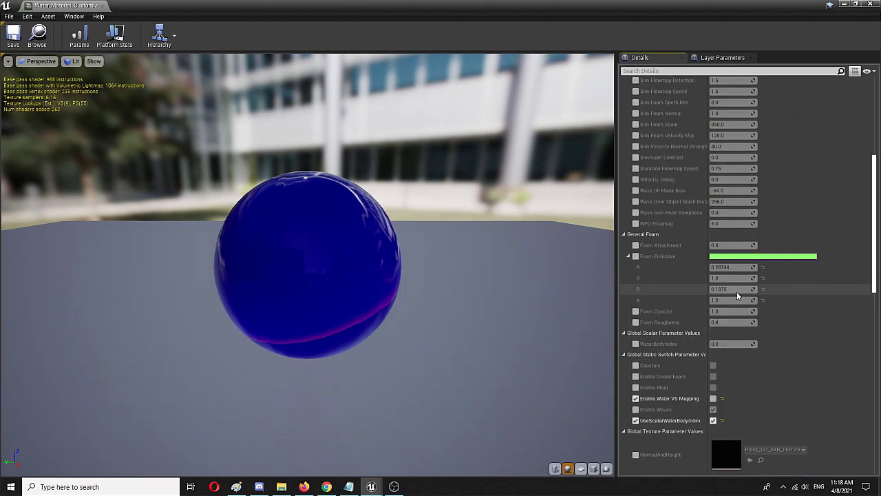
# Override the water material's Foam Opacity and raise it to about 2.78.
pyautogui.click(624, 235)
pyautogui.click(623, 235)
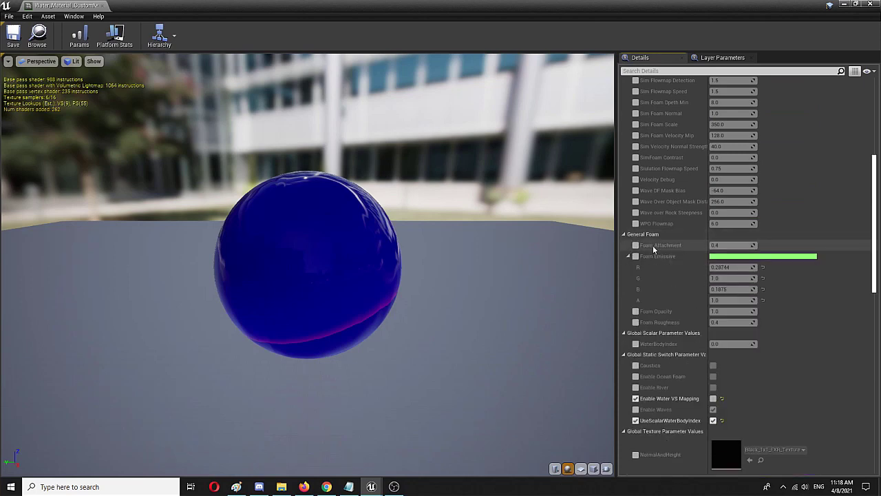
pyautogui.click(636, 311)
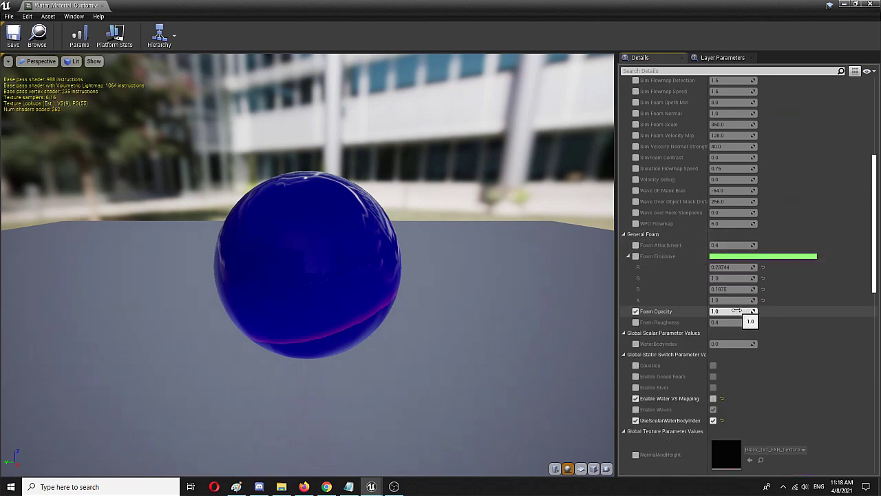
pyautogui.moveTo(736, 311); pyautogui.dragTo(757, 310)
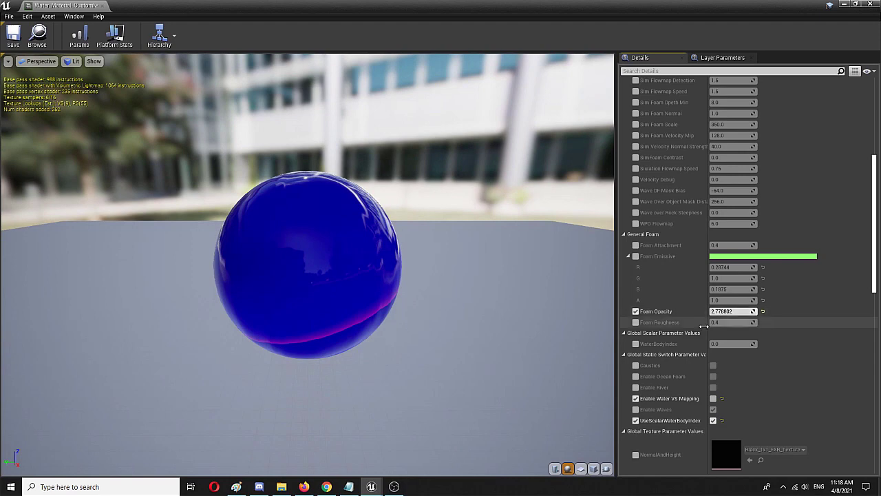
pyautogui.scroll(-1, 692, 326)
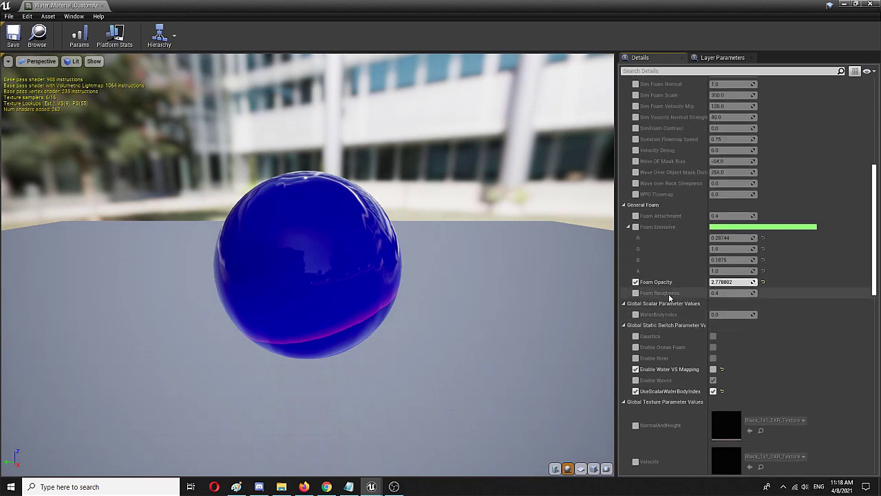
# Enable the Foam Emissive override with its green color, then save and close the water material.
pyautogui.click(634, 227)
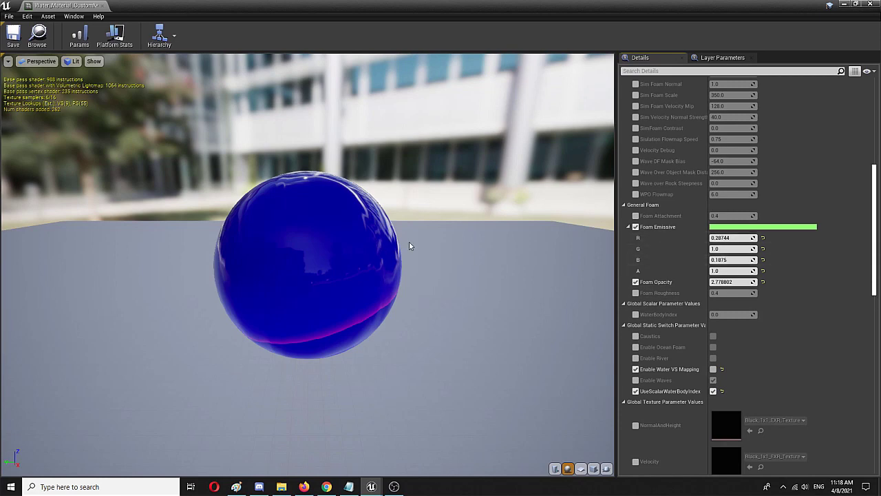
pyautogui.moveTo(409, 245); pyautogui.dragTo(409, 256, button='right')
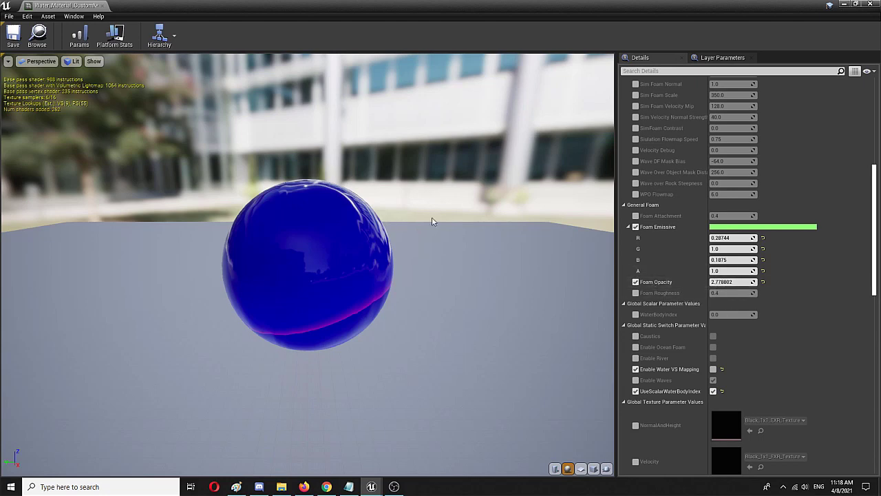
pyautogui.click(11, 36)
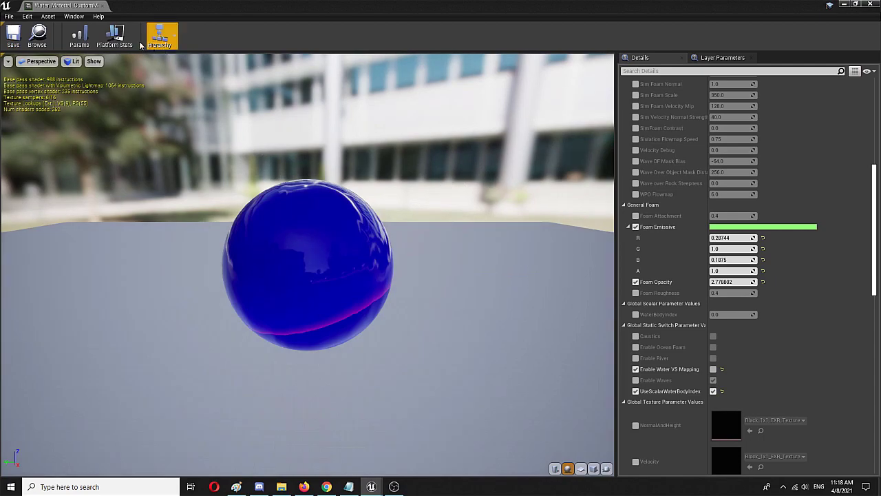
pyautogui.click(103, 6)
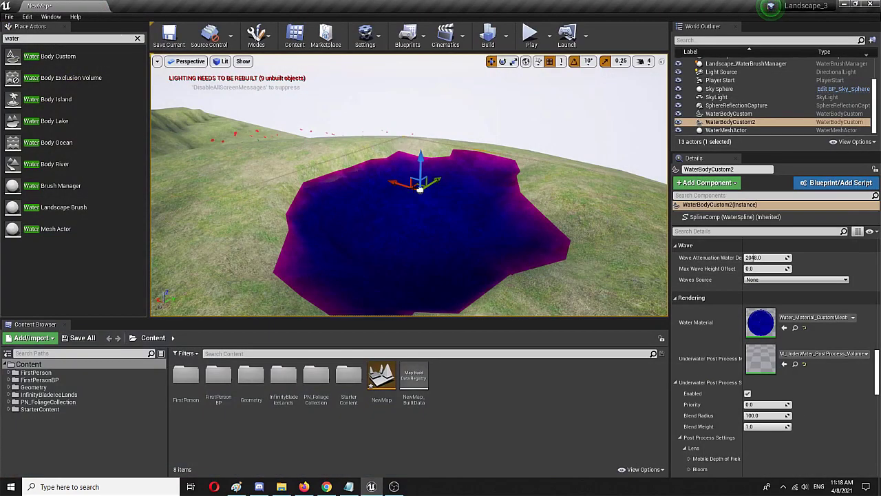
# Play the level, walk around and into the recolored water to inspect it from several sides, and stop the session.
pyautogui.click(265, 205)
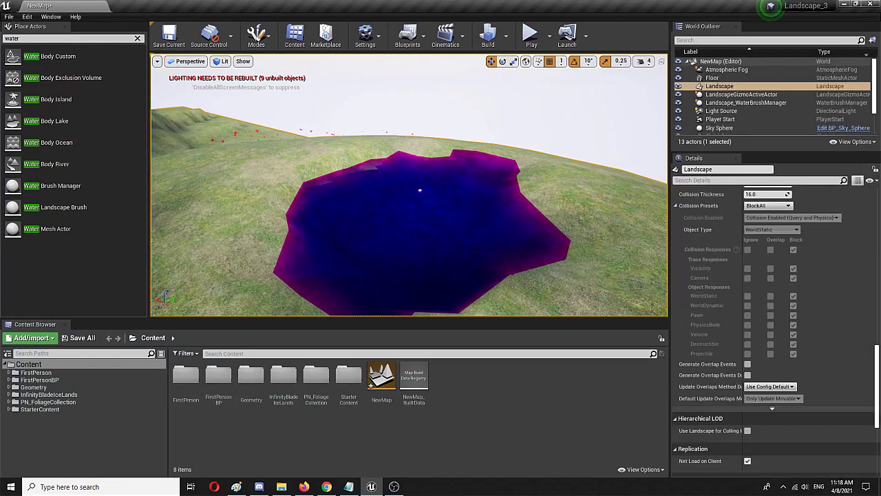
pyautogui.moveTo(266, 205); pyautogui.dragTo(340, 205, button='right')
pyautogui.click(530, 36)
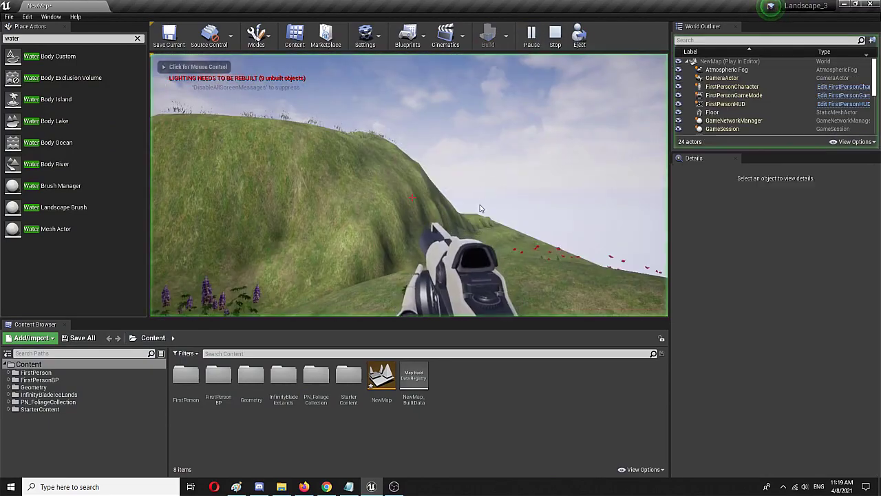
pyautogui.press('d')
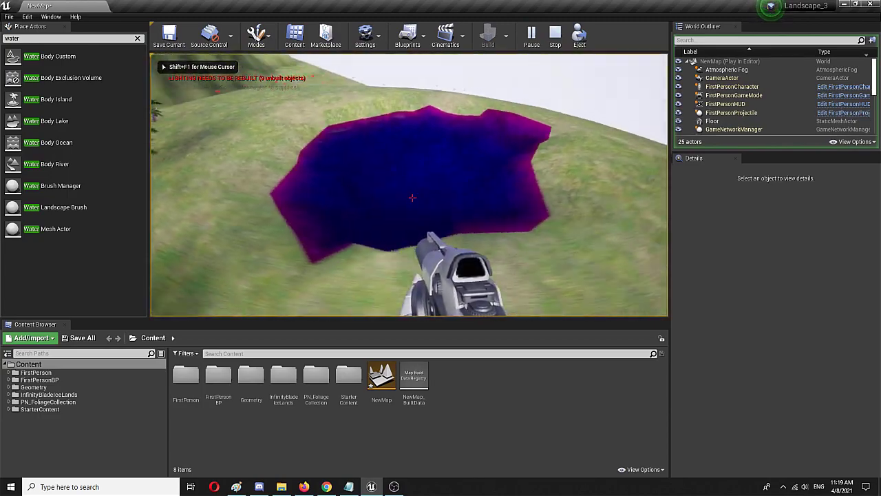
pyautogui.press('w')
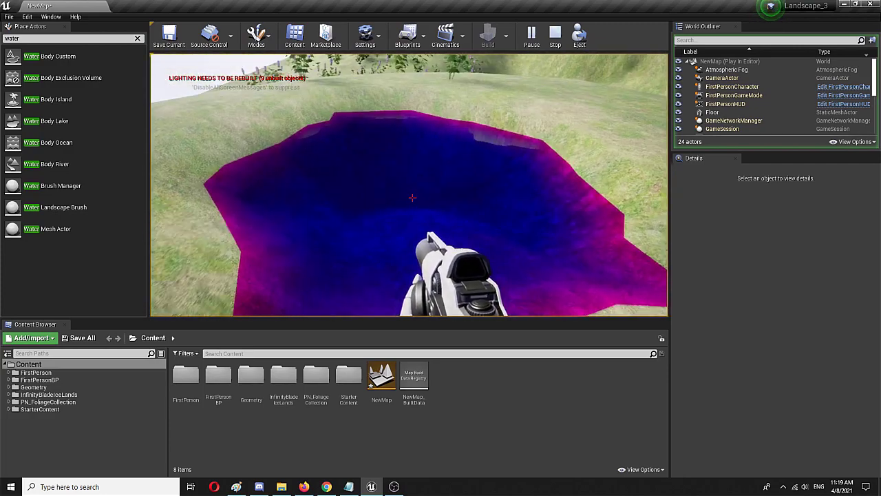
pyautogui.press('w')
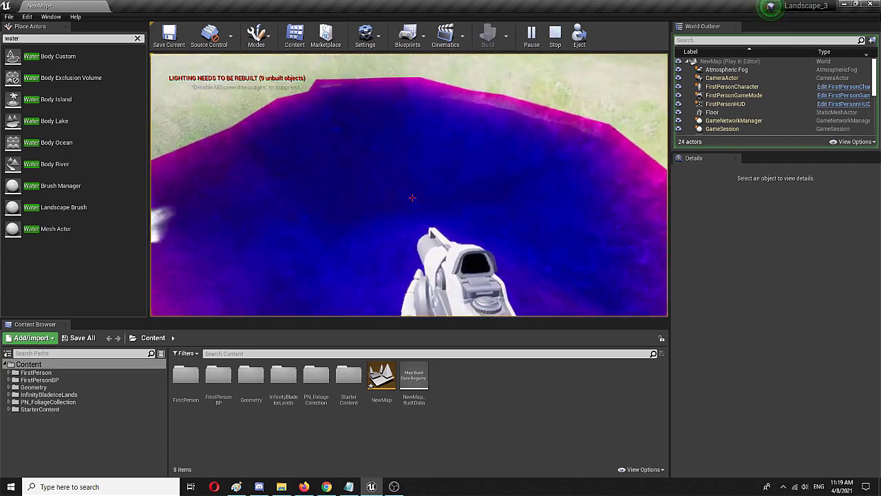
pyautogui.click(412, 197)
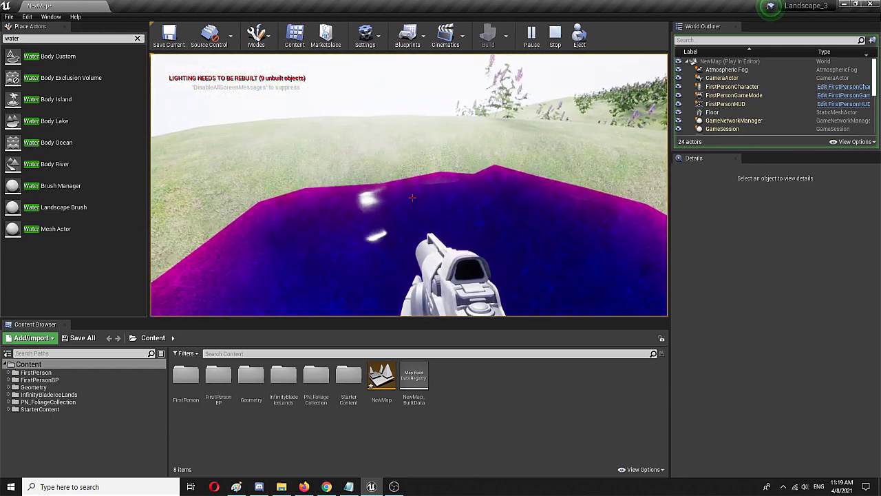
pyautogui.press('w')
pyautogui.press('w')
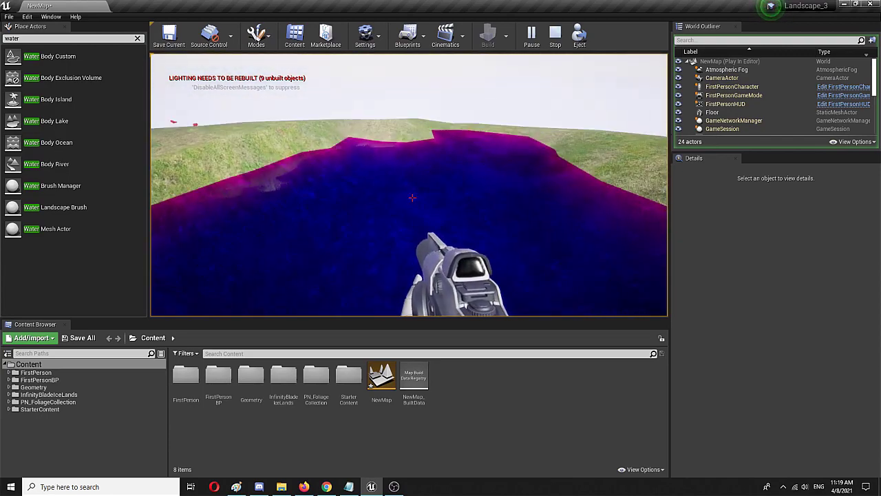
pyautogui.press('w')
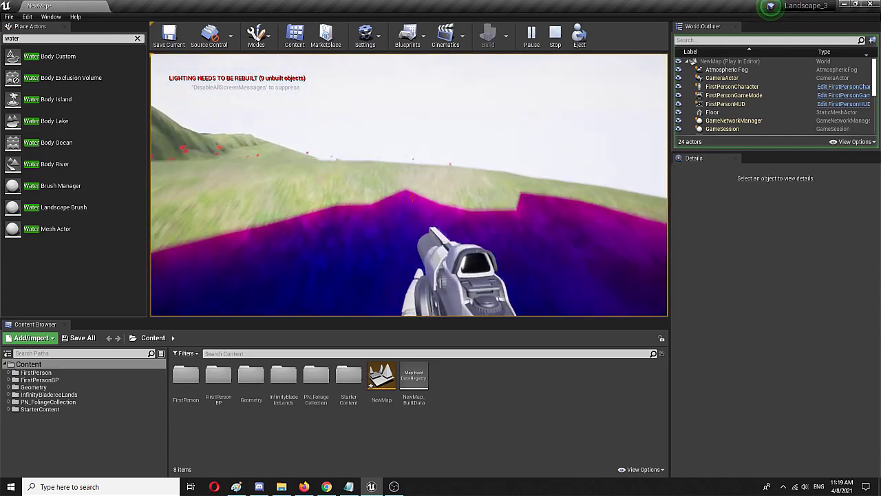
pyautogui.press('w')
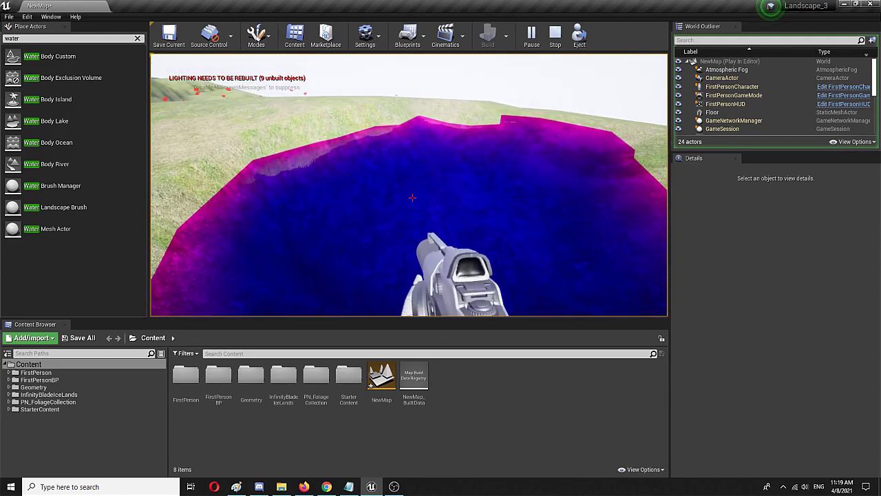
pyautogui.press('s')
pyautogui.press('a')
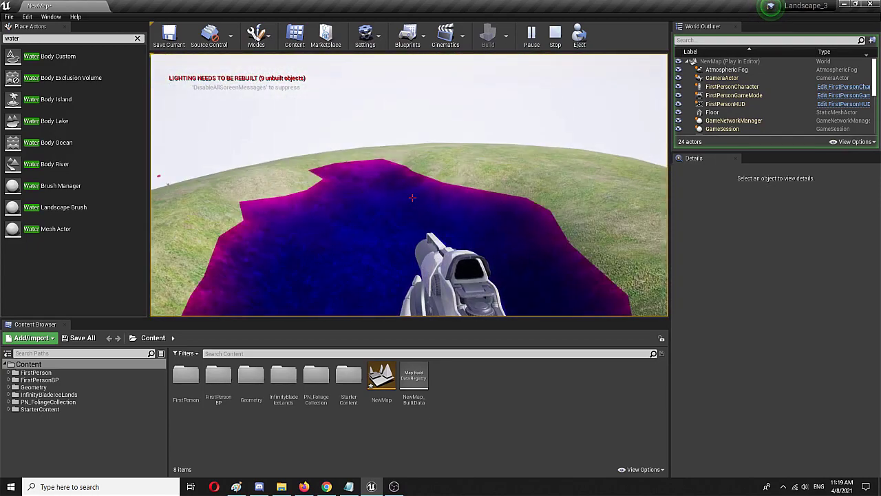
pyautogui.press('a')
pyautogui.press('w')
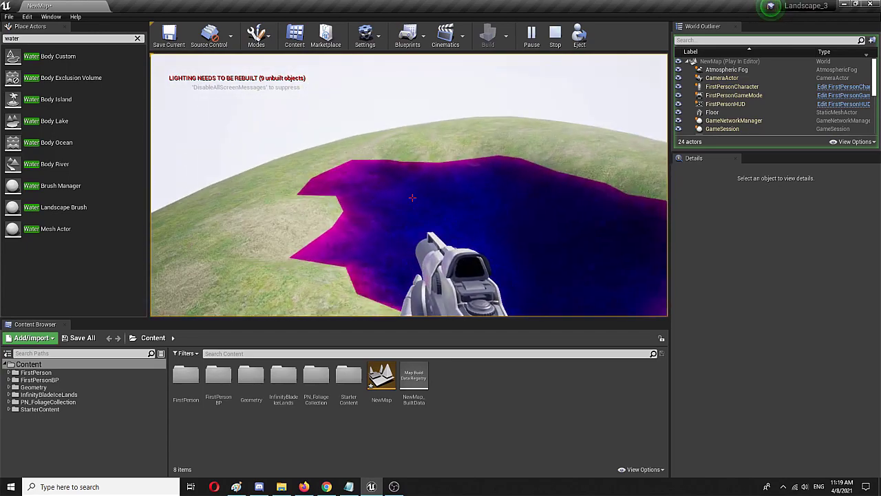
pyautogui.press('s')
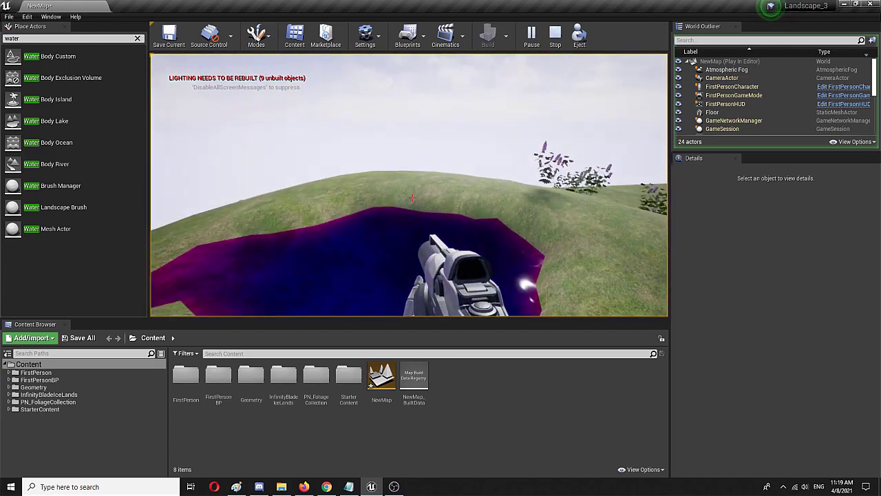
pyautogui.press('a')
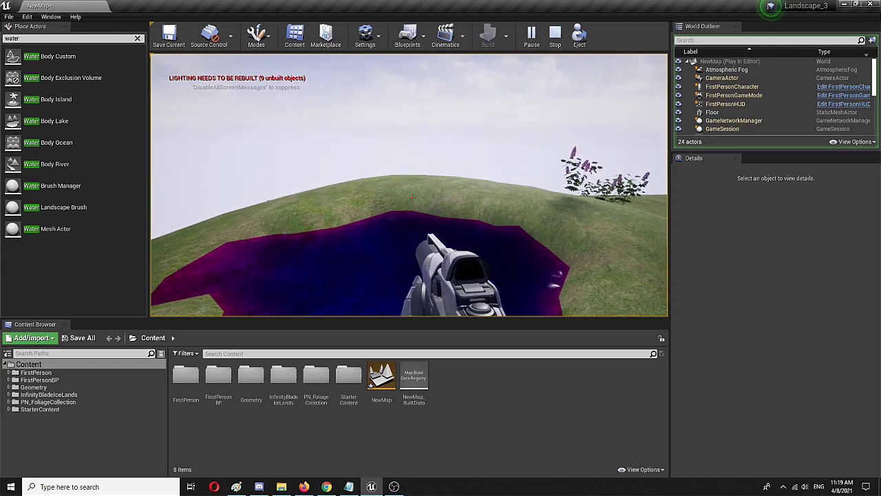
pyautogui.press('Escape')
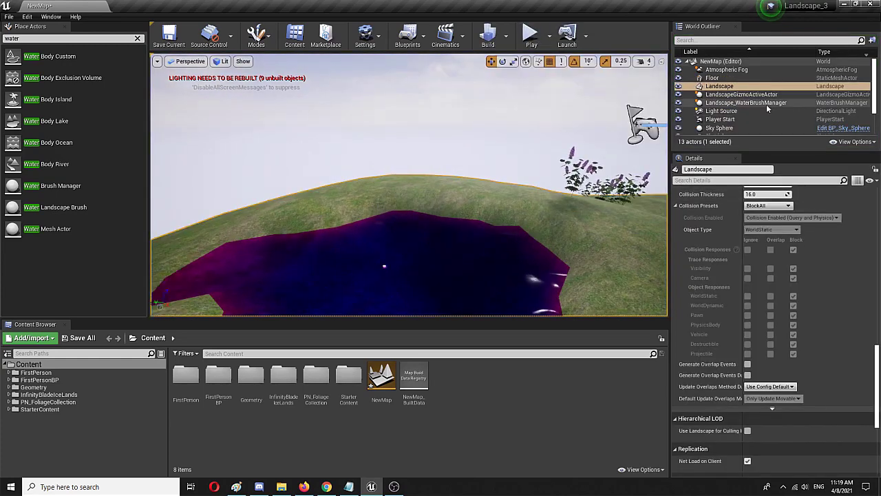
# Review WaterBodyCustom2's transform, terrain, wave, rendering and collision settings, then look over the filled pit from the hillside.
pyautogui.scroll(4, 706, 194)
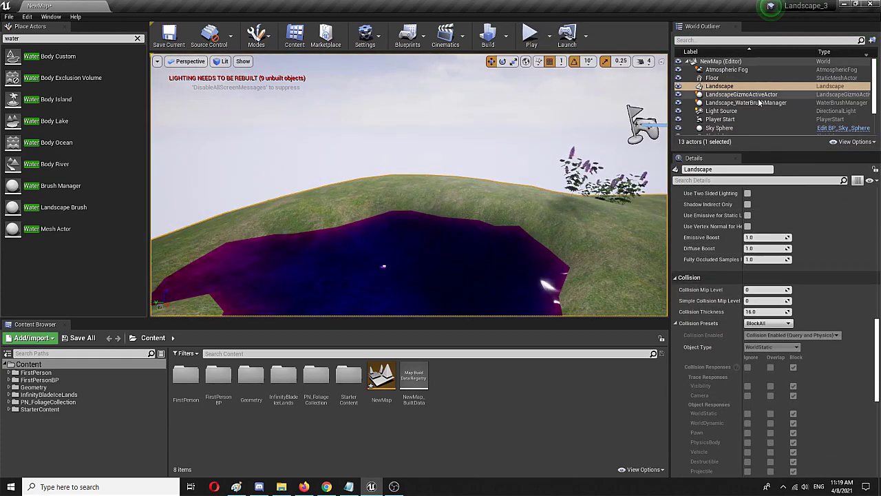
pyautogui.click(384, 266)
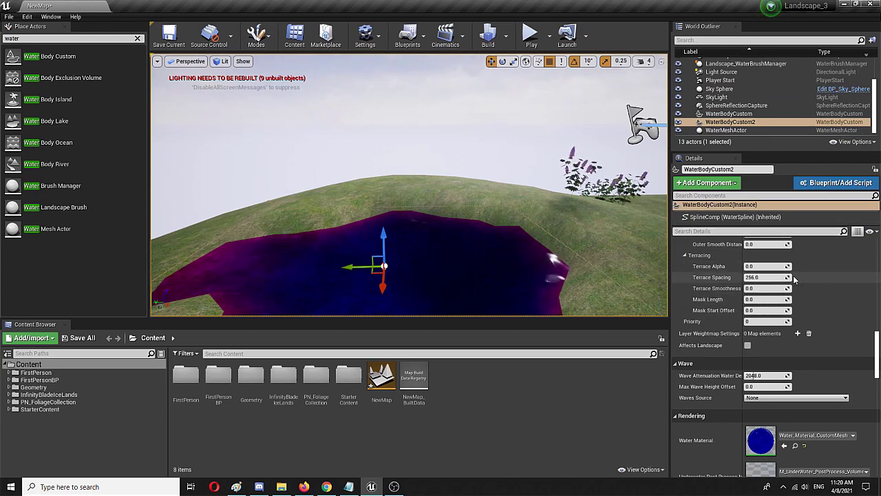
pyautogui.scroll(2, 795, 279)
pyautogui.scroll(12, 795, 279)
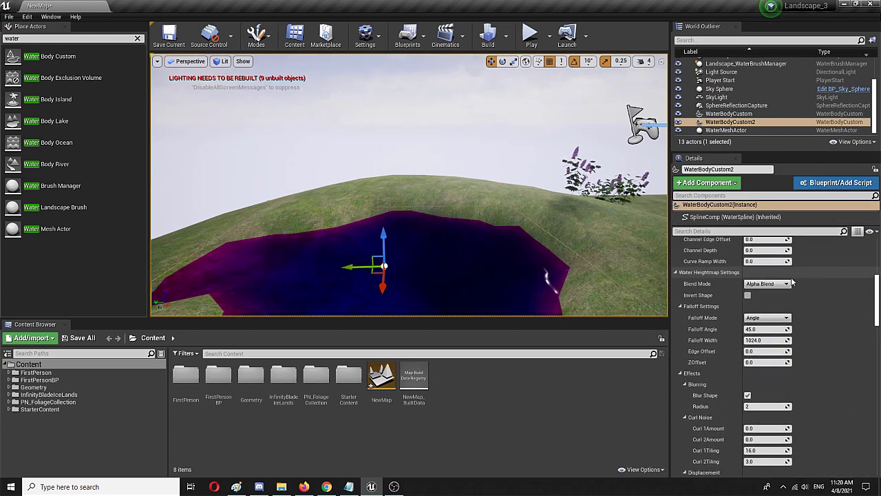
pyautogui.scroll(3, 792, 280)
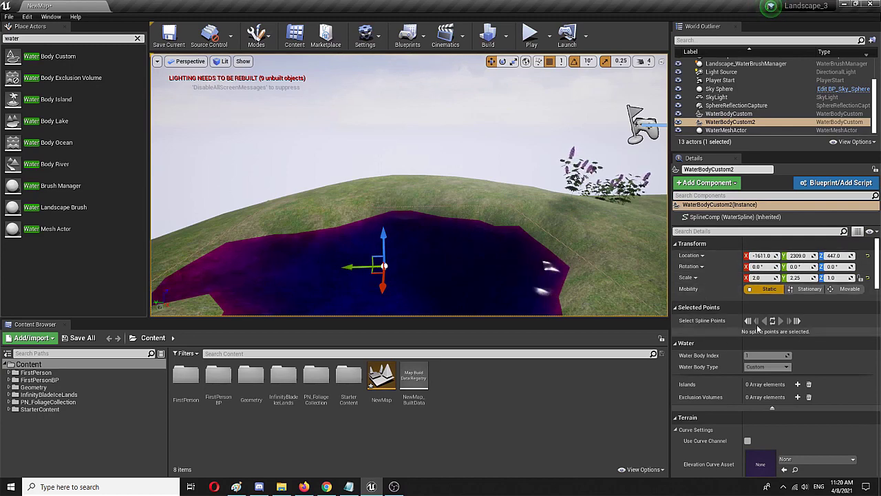
pyautogui.scroll(-2, 716, 323)
pyautogui.scroll(-15, 723, 341)
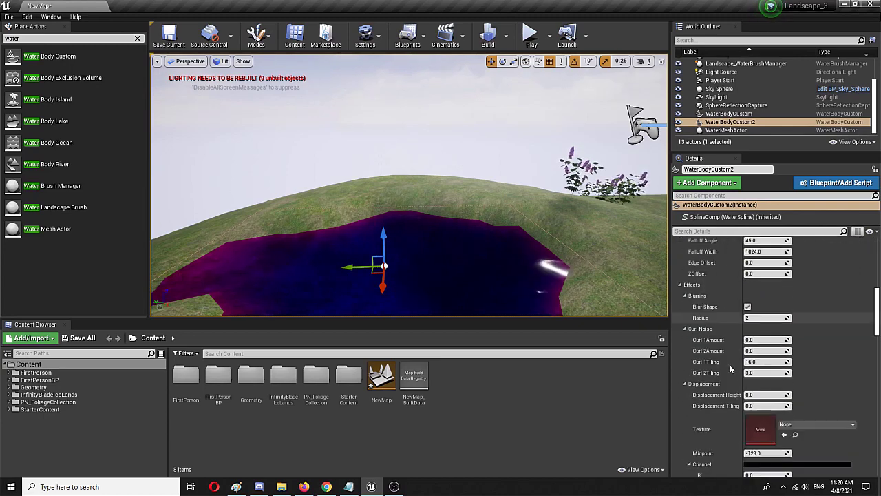
pyautogui.scroll(-10, 730, 365)
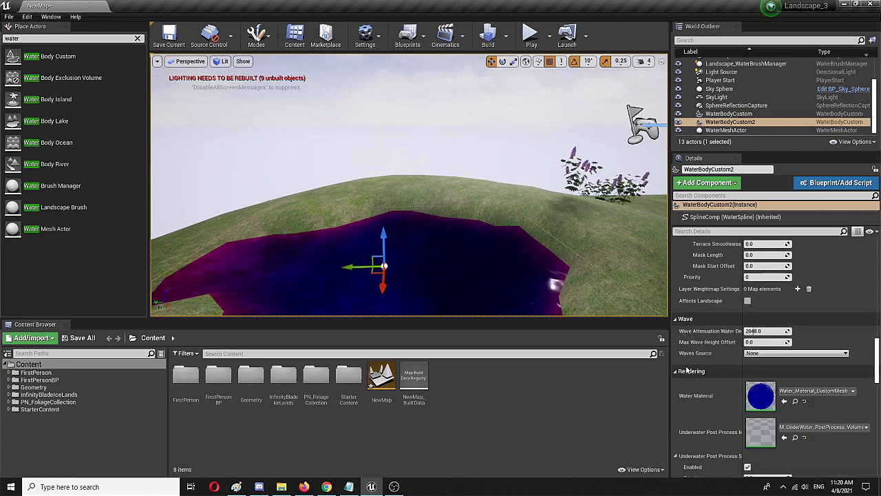
pyautogui.scroll(-10, 716, 365)
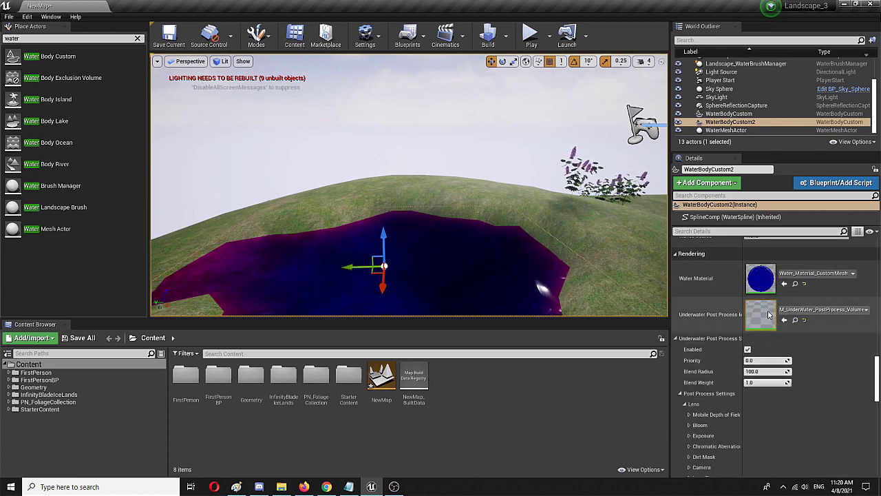
pyautogui.scroll(-5, 764, 321)
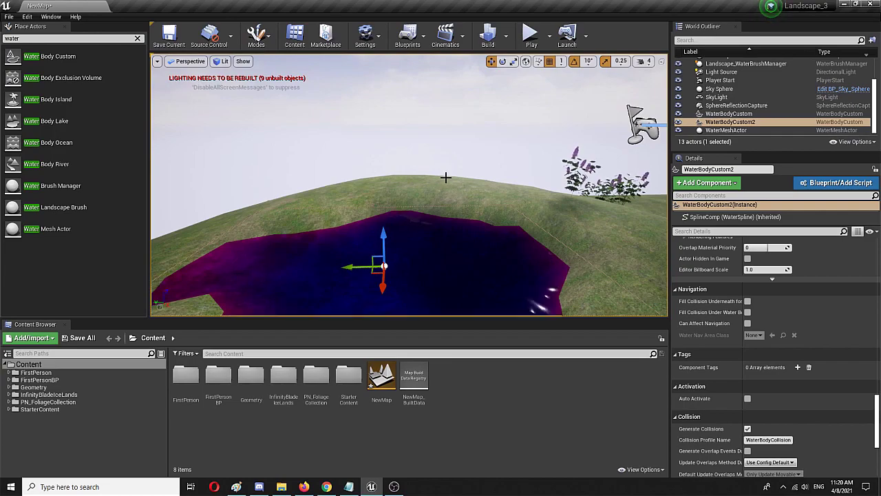
pyautogui.moveTo(477, 178); pyautogui.dragTo(488, 210, button='right')
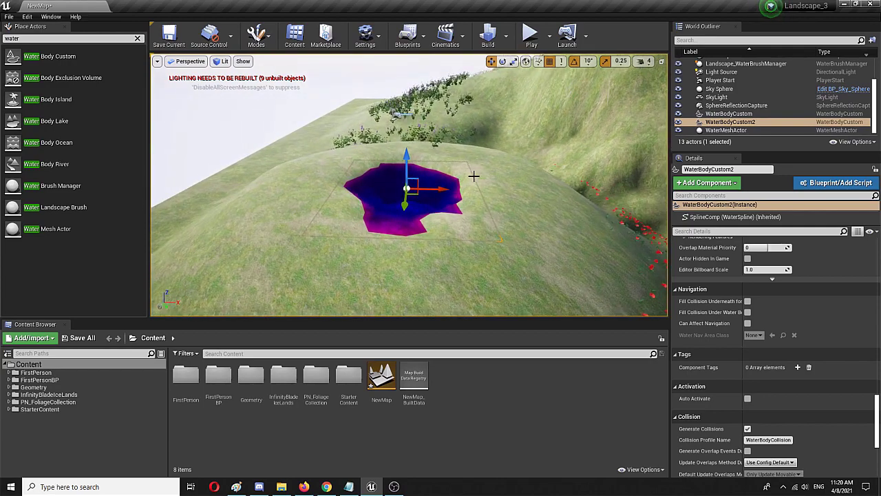
pyautogui.click(405, 275)
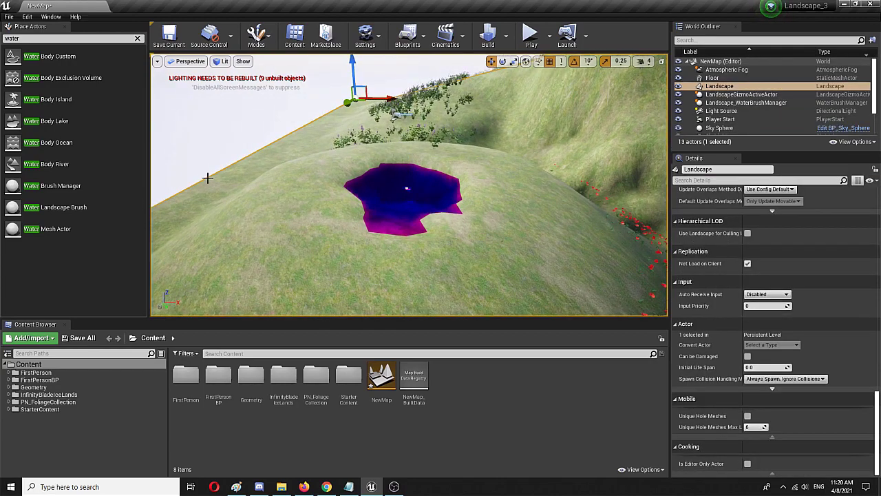